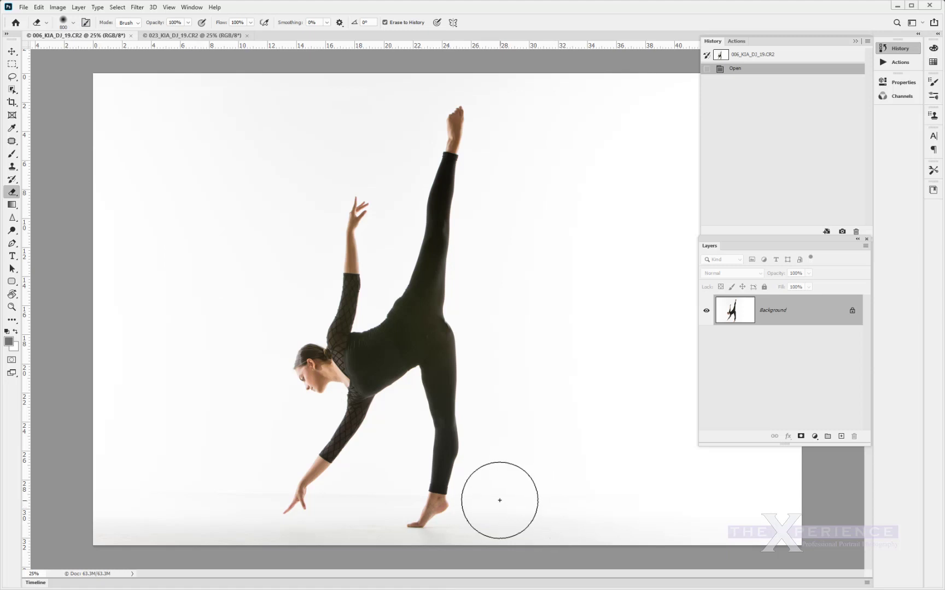
# Run the action that applies levels and adds a new layer, and restore the dancer's body from history with the size 800 Eraser.
pyautogui.press('F2')
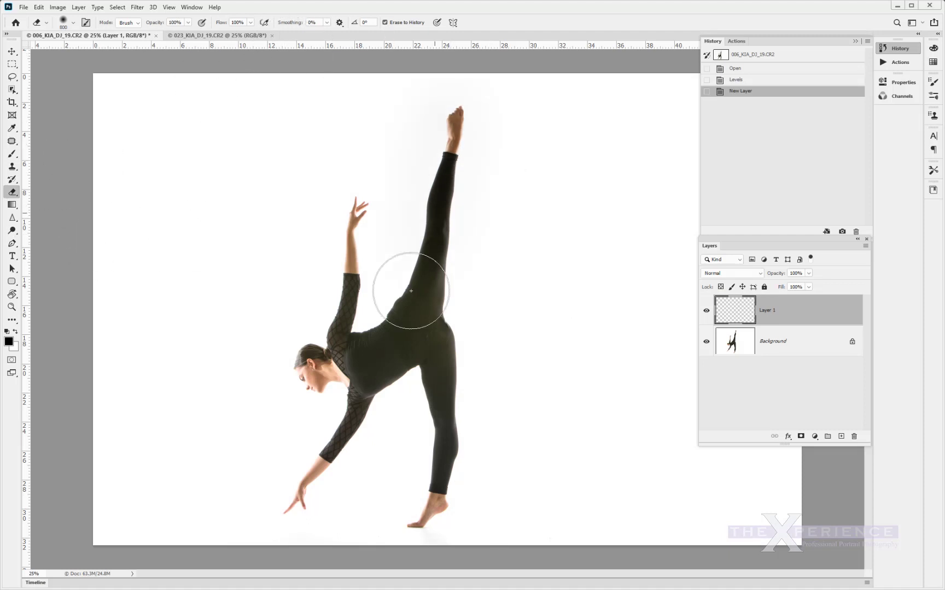
pyautogui.moveTo(322, 335)
pyautogui.mouseDown()
pyautogui.moveTo(327, 374)
pyautogui.moveTo(389, 364)
pyautogui.moveTo(421, 341)
pyautogui.moveTo(431, 395)
pyautogui.mouseUp()
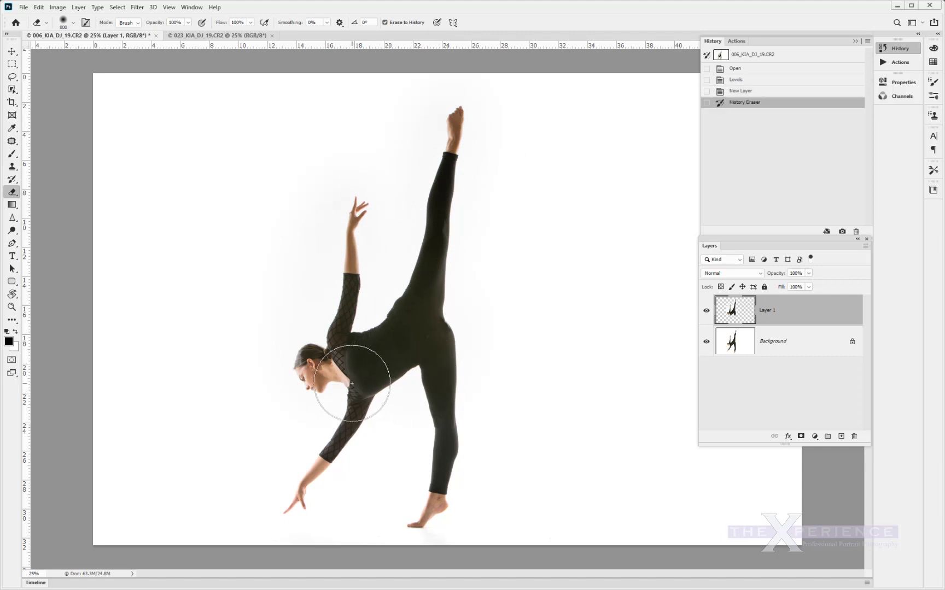
# Reduce the Eraser brush to 90 and restore the dancer's face, lower arm and standing foot from history.
pyautogui.press('[')
pyautogui.press('[')
pyautogui.press('[')
pyautogui.press('[')
pyautogui.press('[')
pyautogui.press('[')
pyautogui.press('[')
pyautogui.press('[')
pyautogui.press('[')
pyautogui.press('[')
pyautogui.press('[')
pyautogui.press('[')
pyautogui.click(330, 450)
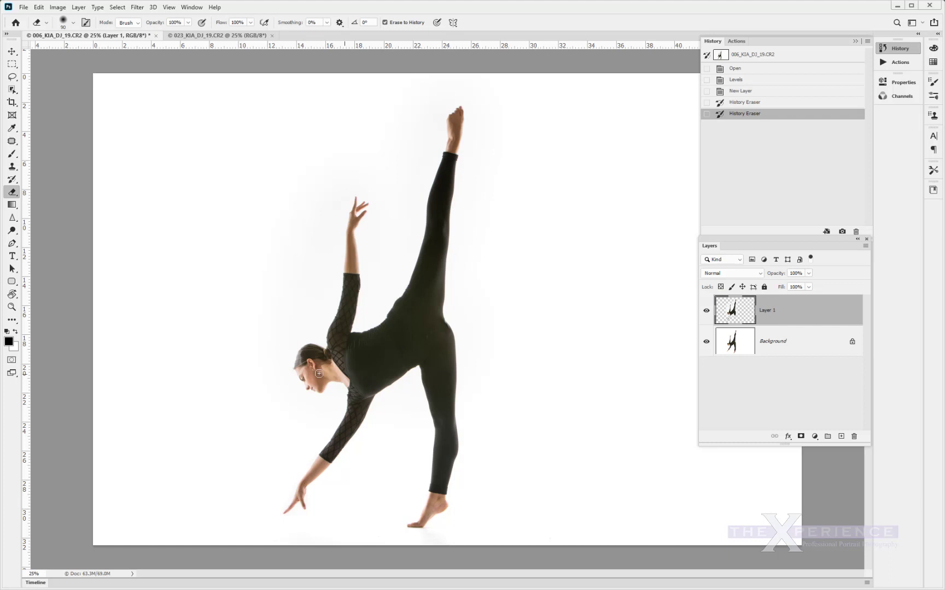
pyautogui.click(396, 485)
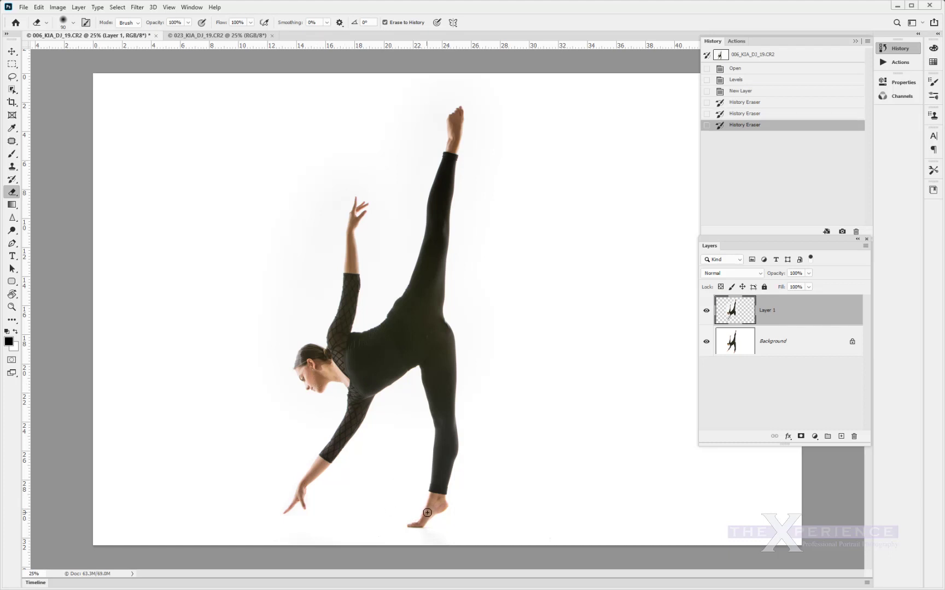
pyautogui.click(441, 448)
# Enlarge the Eraser brush to 300 and restore the dancer's lower and raised arms from history.
pyautogui.press(']')
pyautogui.press(']')
pyautogui.press(']')
pyautogui.press(']')
pyautogui.press(']')
pyautogui.press(']')
pyautogui.press(']')
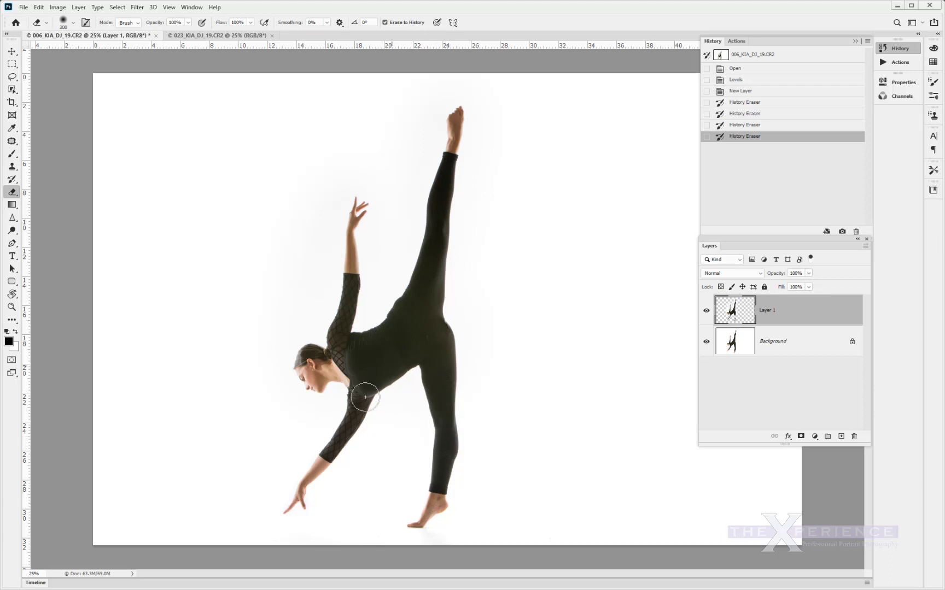
pyautogui.moveTo(326, 454)
pyautogui.mouseDown()
pyautogui.moveTo(312, 357)
pyautogui.moveTo(354, 213)
pyautogui.mouseUp()
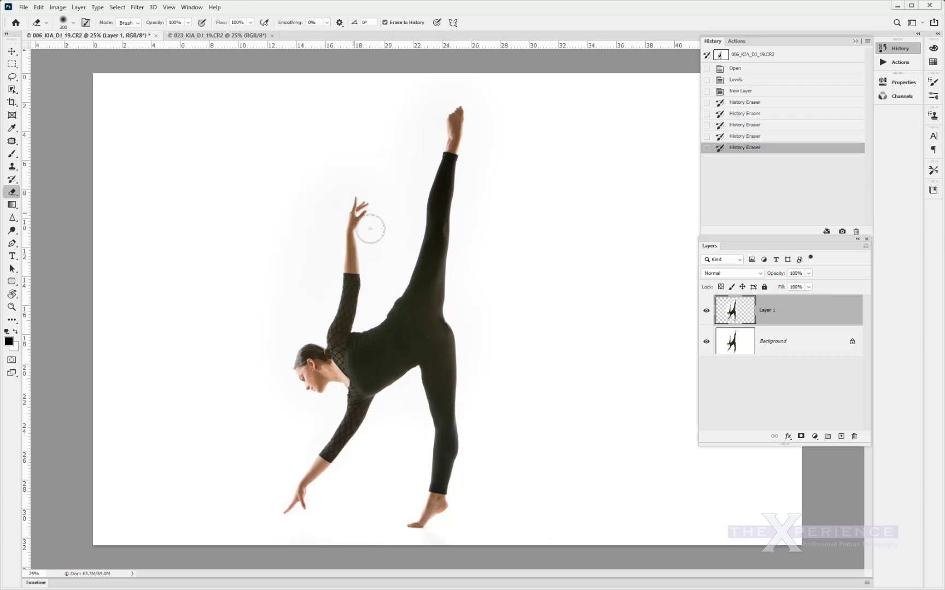
pyautogui.scroll(-1, 435, 307)
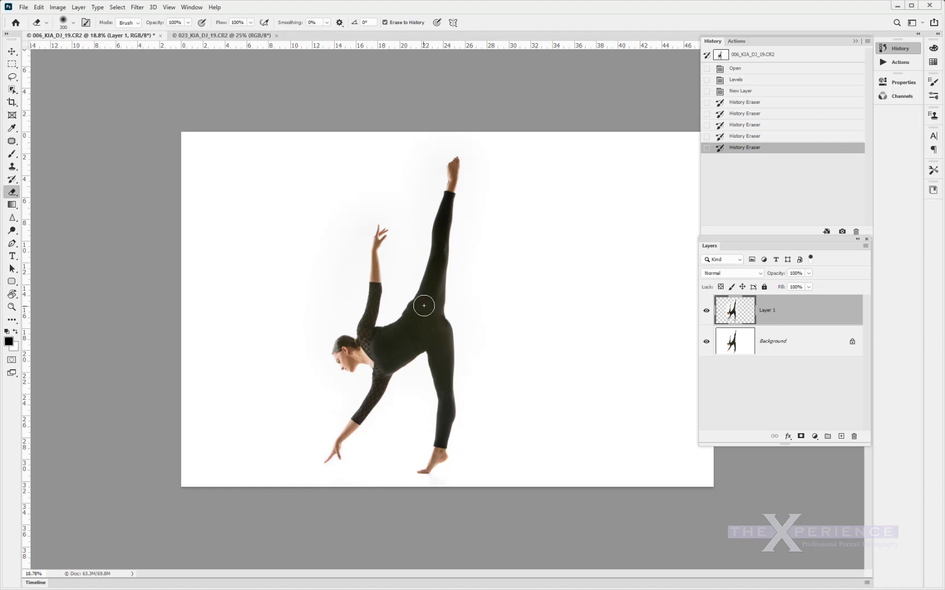
# View the 023_KIA_DJ_19.CR2 image, switch to Bridge and open that raw file in Camera Raw.
pyautogui.click(222, 35)
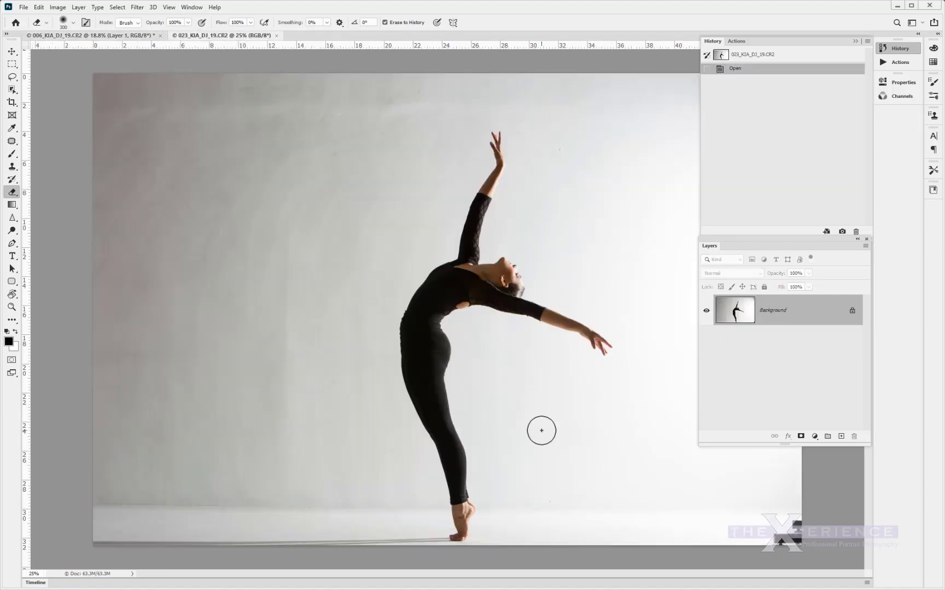
pyautogui.scroll(-1, 519, 407)
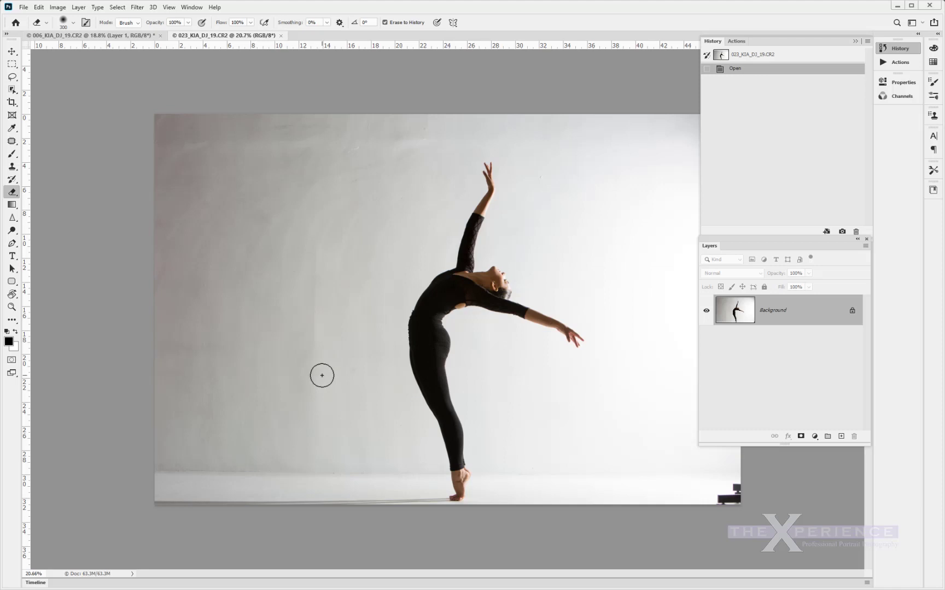
pyautogui.scroll(3, 462, 287)
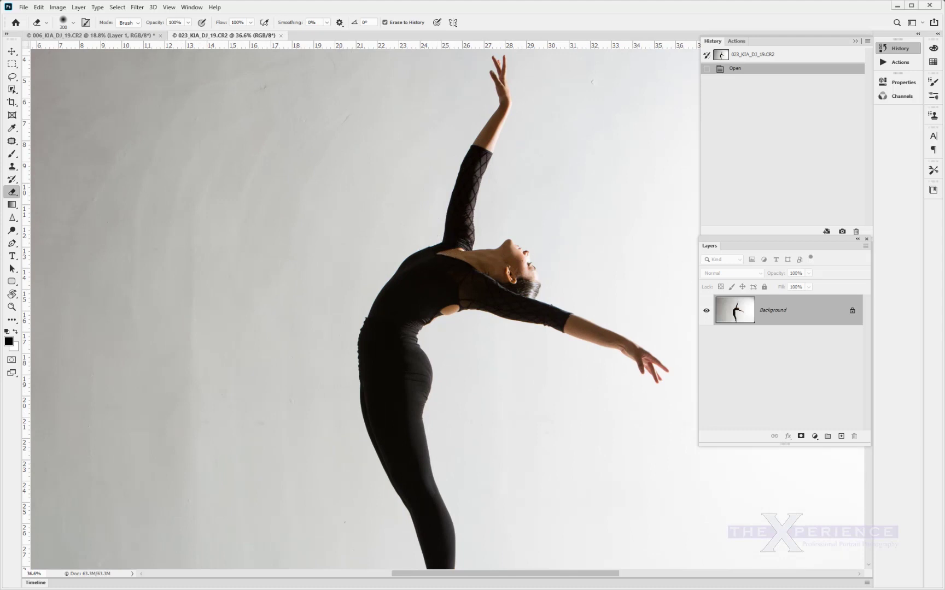
pyautogui.hotkey('alt', 'Tab')
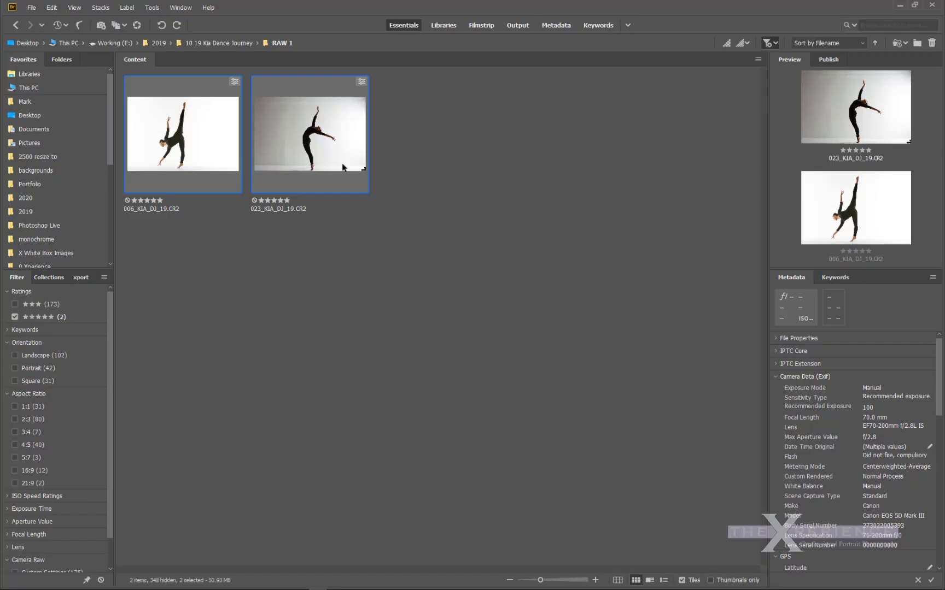
pyautogui.click(331, 150)
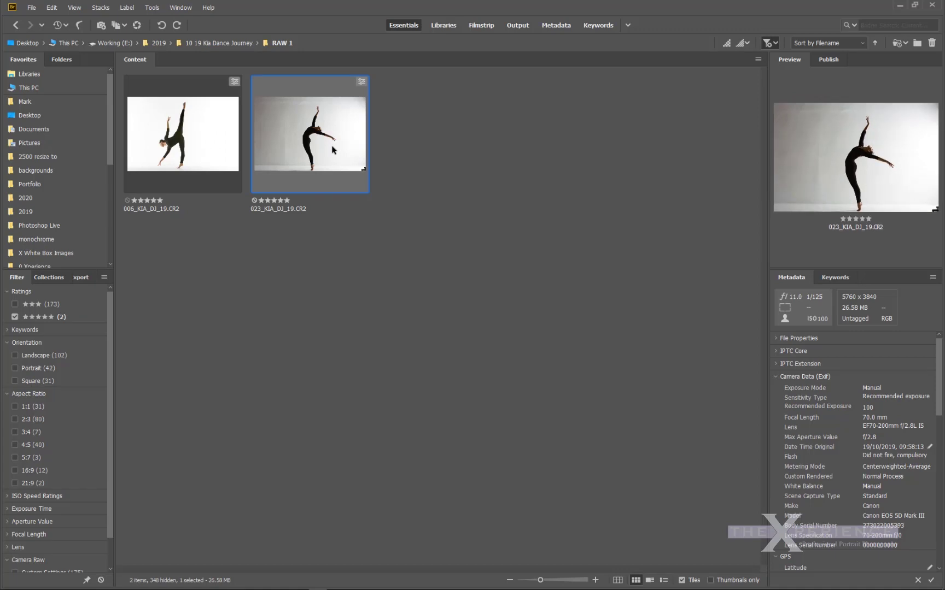
pyautogui.doubleClick(332, 150)
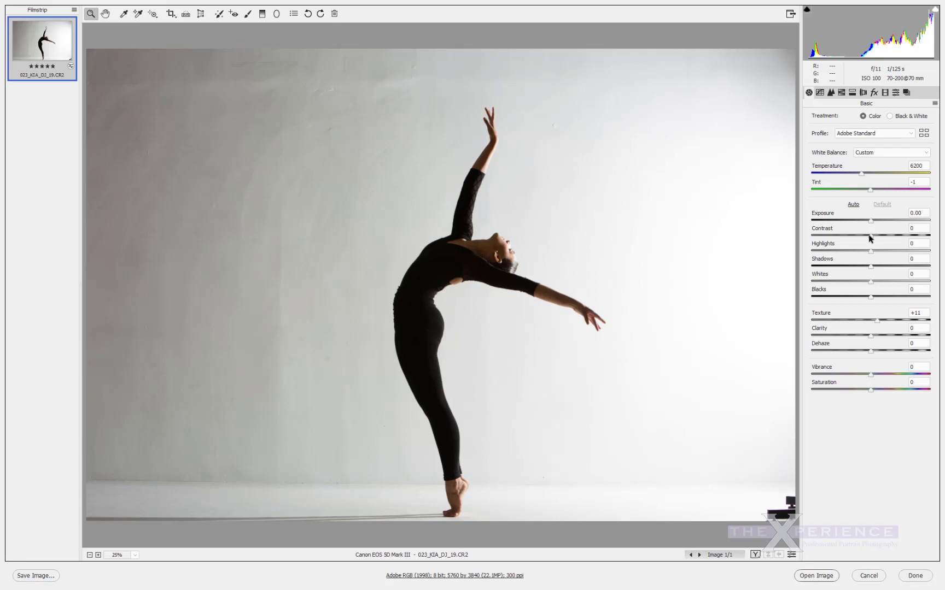
# Set Contrast to -61, Highlights +25, Shadows -12, Whites +50 and Blacks -100, and open the image in Photoshop.
pyautogui.moveTo(867, 237); pyautogui.dragTo(884, 252)
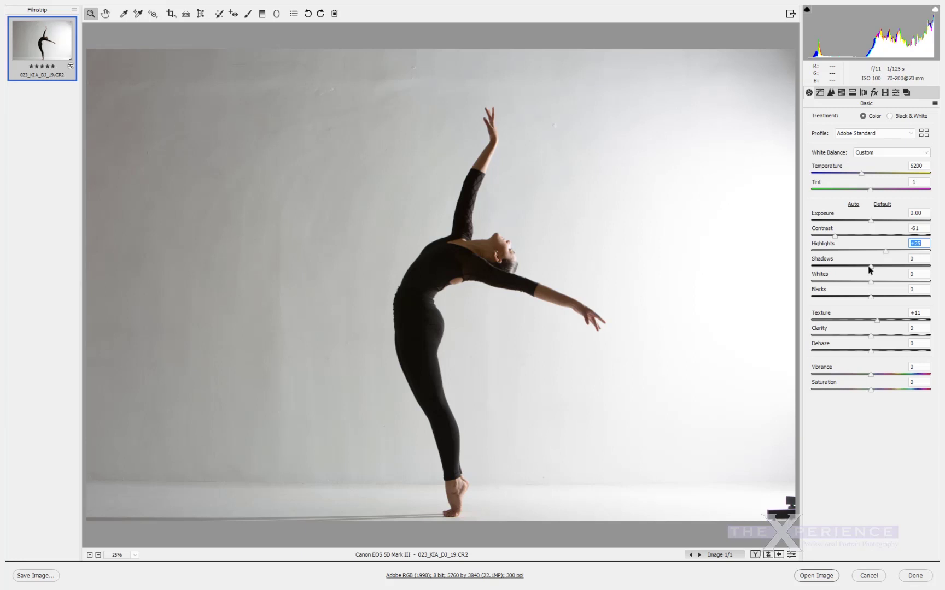
pyautogui.moveTo(871, 267); pyautogui.dragTo(863, 267)
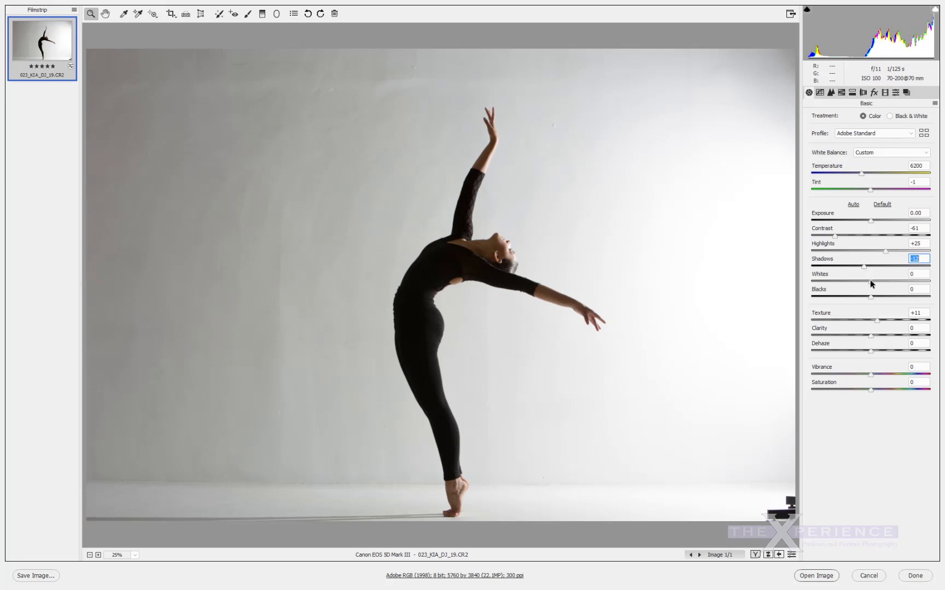
pyautogui.moveTo(871, 284); pyautogui.dragTo(786, 304)
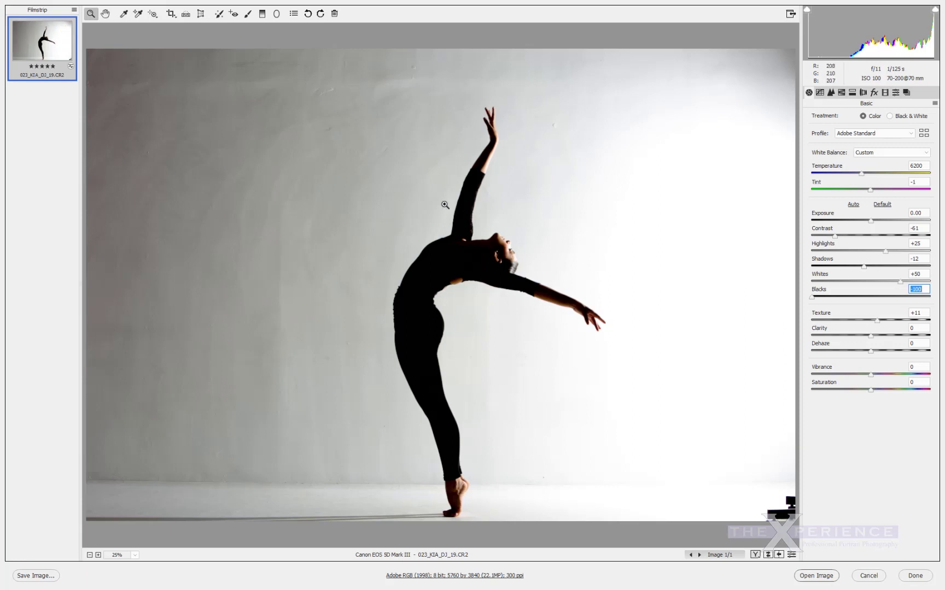
pyautogui.click(816, 576)
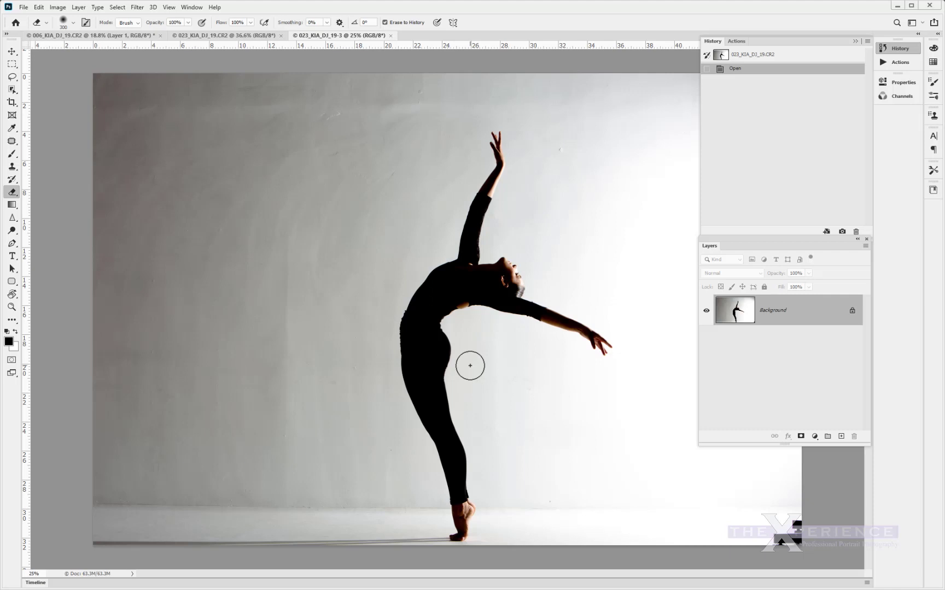
# Switch from the Eraser to the Background Eraser Tool.
pyautogui.rightClick(15, 193)
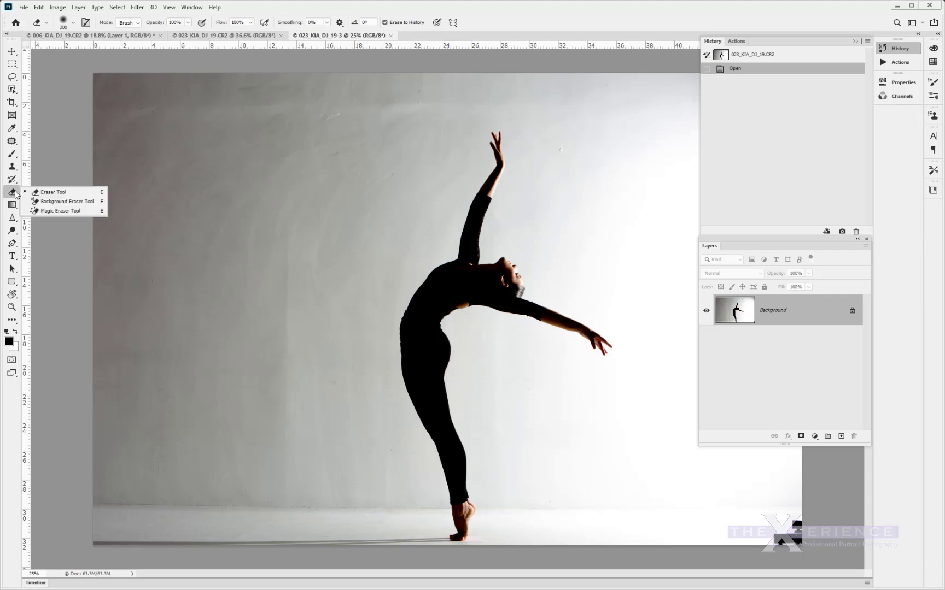
pyautogui.click(46, 202)
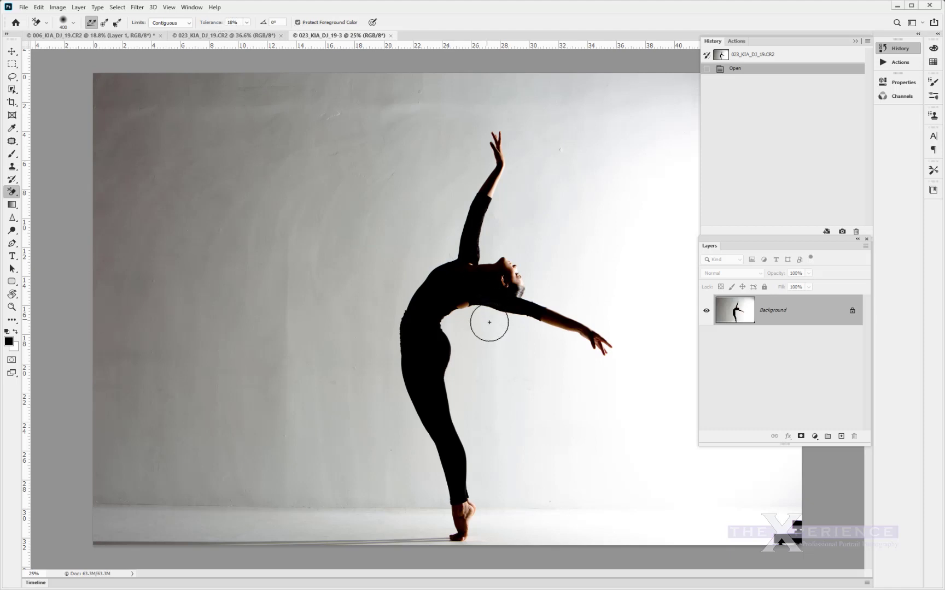
pyautogui.scroll(3, 486, 323)
pyautogui.scroll(3, 494, 326)
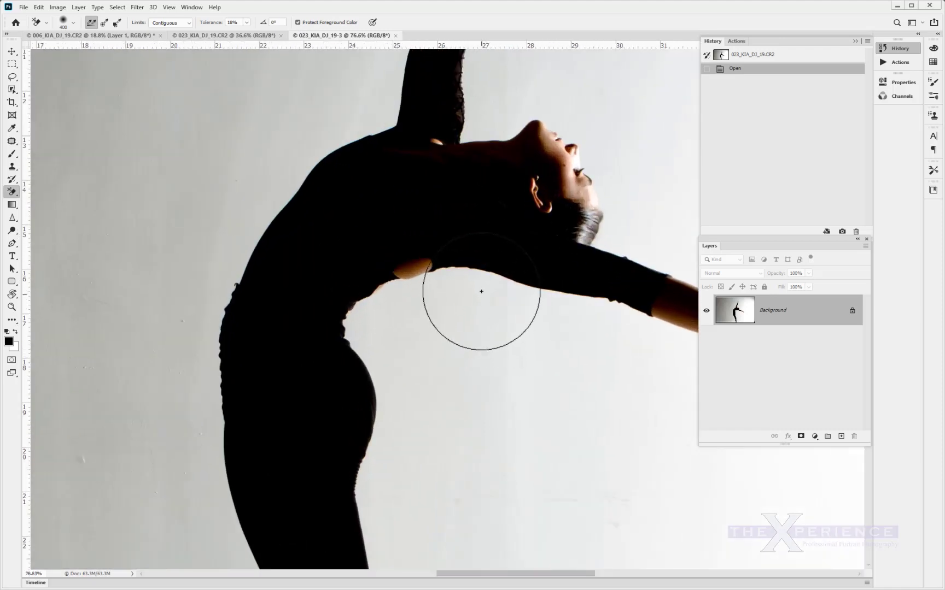
pyautogui.moveTo(488, 294)
pyautogui.mouseDown()
pyautogui.moveTo(591, 320)
pyautogui.moveTo(421, 314)
pyautogui.moveTo(363, 328)
pyautogui.moveTo(385, 328)
pyautogui.moveTo(421, 386)
pyautogui.moveTo(432, 464)
pyautogui.moveTo(425, 458)
pyautogui.moveTo(406, 475)
pyautogui.moveTo(400, 496)
pyautogui.moveTo(412, 557)
pyautogui.moveTo(444, 441)
pyautogui.moveTo(504, 397)
pyautogui.moveTo(590, 371)
pyautogui.moveTo(601, 356)
pyautogui.moveTo(428, 325)
pyautogui.moveTo(498, 331)
pyautogui.moveTo(568, 361)
pyautogui.moveTo(592, 423)
pyautogui.moveTo(397, 350)
pyautogui.mouseUp()
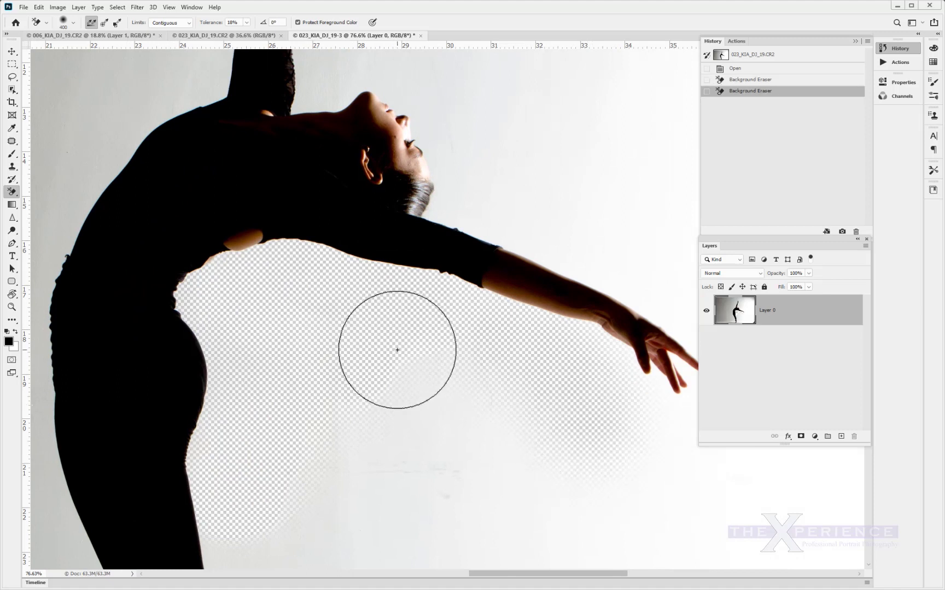
pyautogui.hotkey('ctrl', 'z')
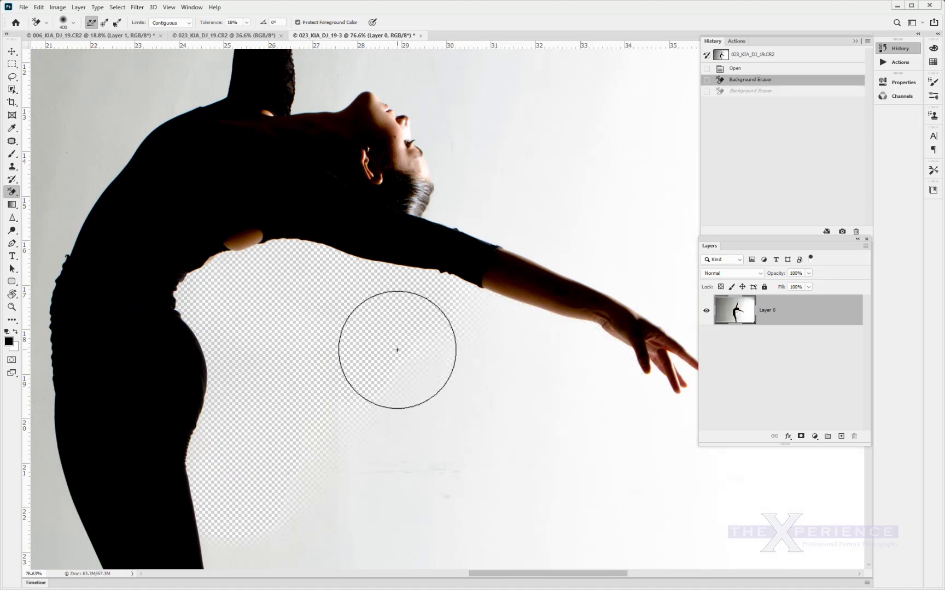
pyautogui.click(746, 70)
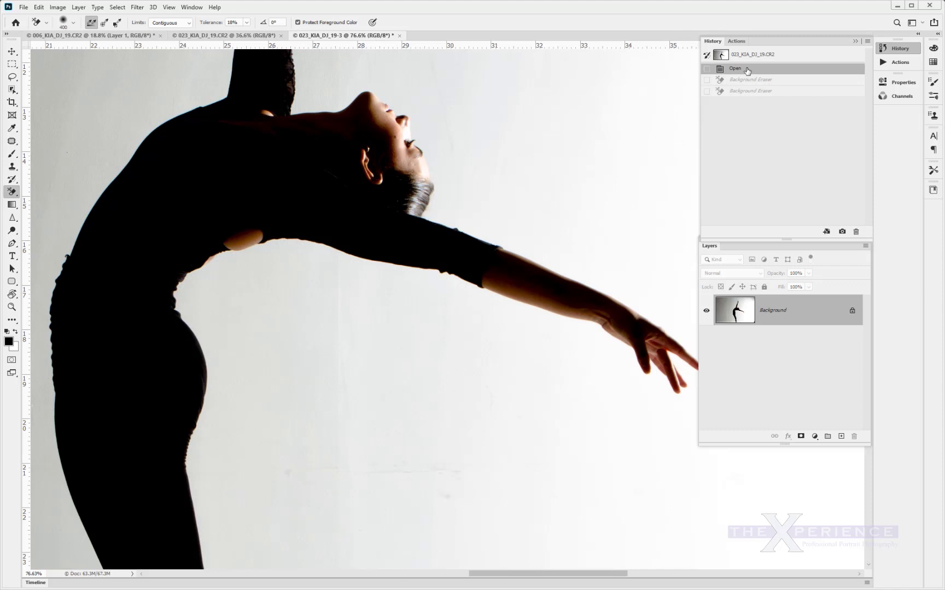
# Duplicate the Background layer and hide the original.
pyautogui.hotkey('ctrl', 'j')
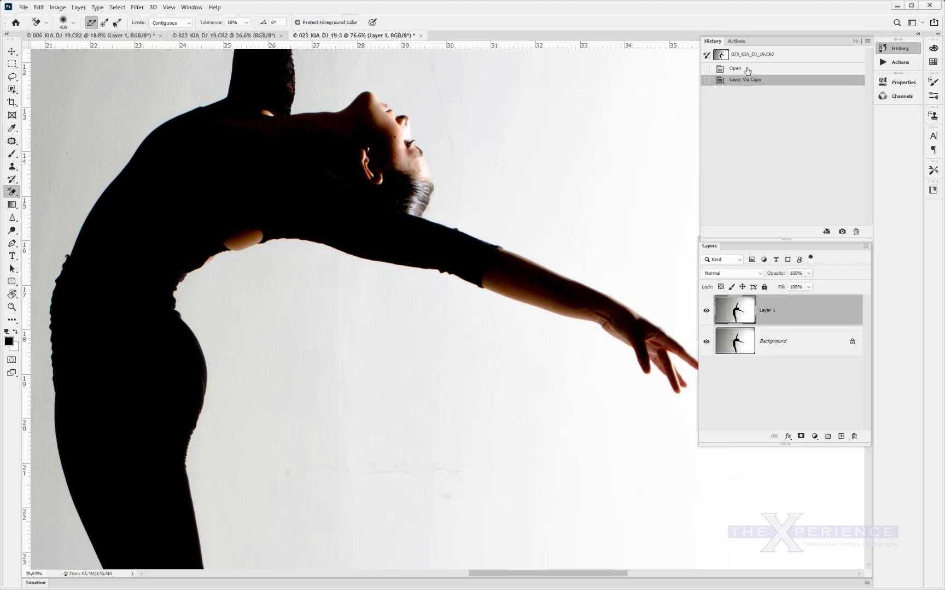
pyautogui.click(706, 343)
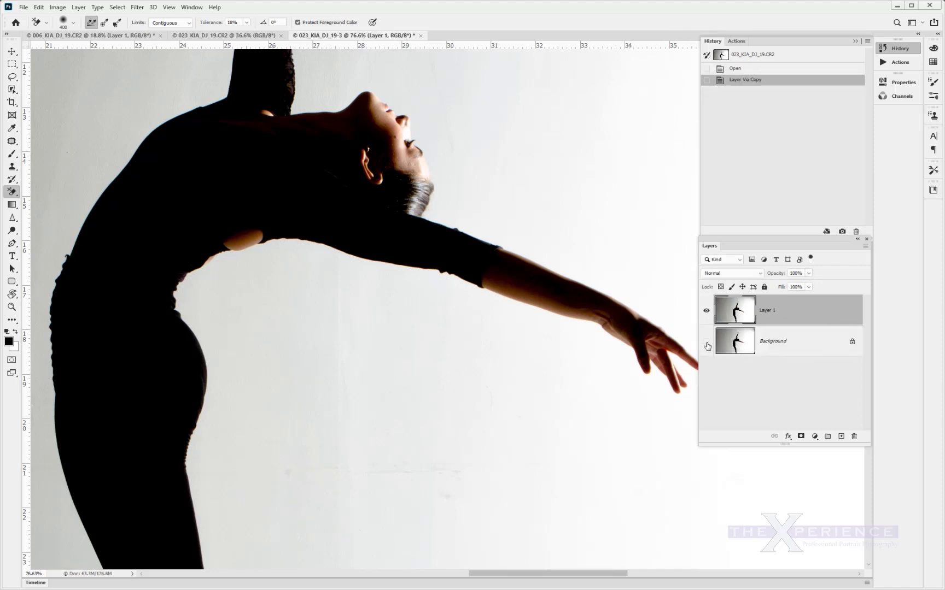
# Erase the backdrop around the outstretched arm, face and inner side of the raised arm with the size 400 Background Eraser.
pyautogui.moveTo(247, 274)
pyautogui.mouseDown()
pyautogui.moveTo(267, 269)
pyautogui.moveTo(232, 303)
pyautogui.moveTo(207, 300)
pyautogui.moveTo(239, 354)
pyautogui.moveTo(240, 504)
pyautogui.moveTo(260, 565)
pyautogui.moveTo(262, 290)
pyautogui.moveTo(322, 288)
pyautogui.moveTo(343, 296)
pyautogui.moveTo(309, 289)
pyautogui.moveTo(450, 322)
pyautogui.moveTo(591, 377)
pyautogui.moveTo(647, 425)
pyautogui.moveTo(496, 415)
pyautogui.mouseUp()
pyautogui.moveTo(570, 415)
pyautogui.mouseDown()
pyautogui.moveTo(603, 390)
pyautogui.moveTo(582, 330)
pyautogui.moveTo(435, 236)
pyautogui.moveTo(345, 199)
pyautogui.moveTo(350, 136)
pyautogui.moveTo(333, 109)
pyautogui.mouseUp()
pyautogui.moveTo(377, 145)
pyautogui.mouseDown()
pyautogui.moveTo(437, 178)
pyautogui.moveTo(354, 135)
pyautogui.moveTo(327, 141)
pyautogui.moveTo(355, 128)
pyautogui.moveTo(340, 127)
pyautogui.moveTo(312, 162)
pyautogui.moveTo(315, 121)
pyautogui.moveTo(344, 99)
pyautogui.moveTo(327, 169)
pyautogui.mouseUp()
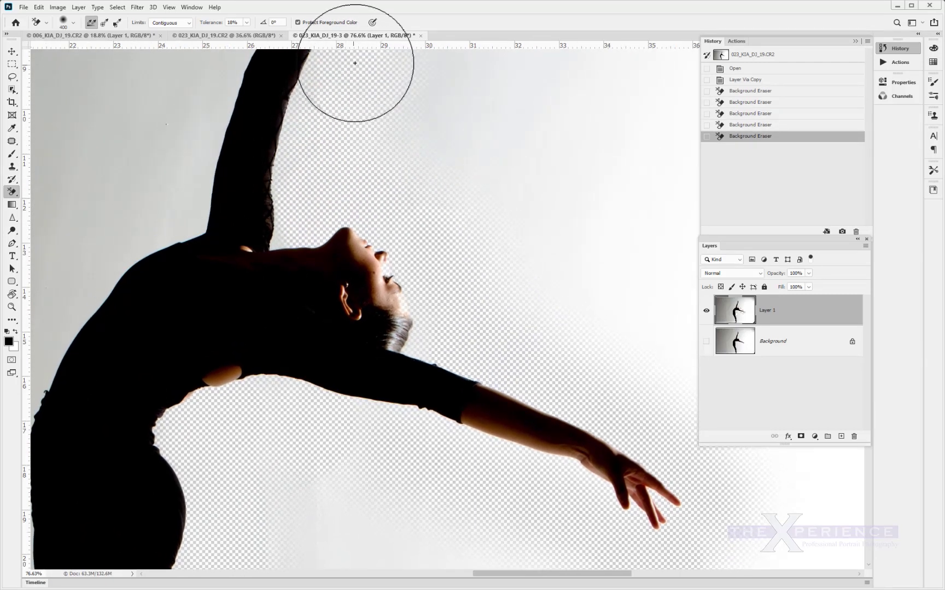
pyautogui.click(355, 62)
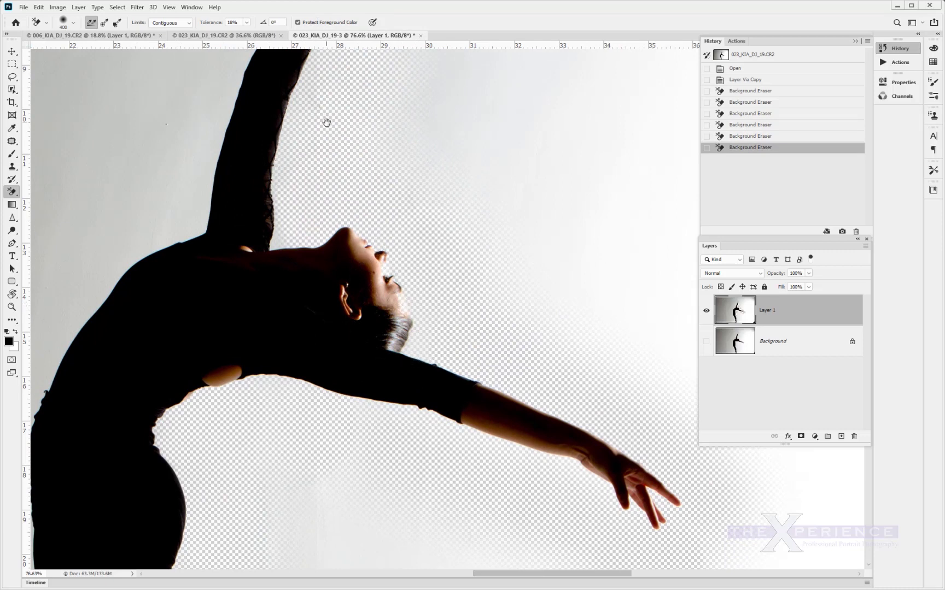
pyautogui.moveTo(368, 126); pyautogui.dragTo(345, 301)
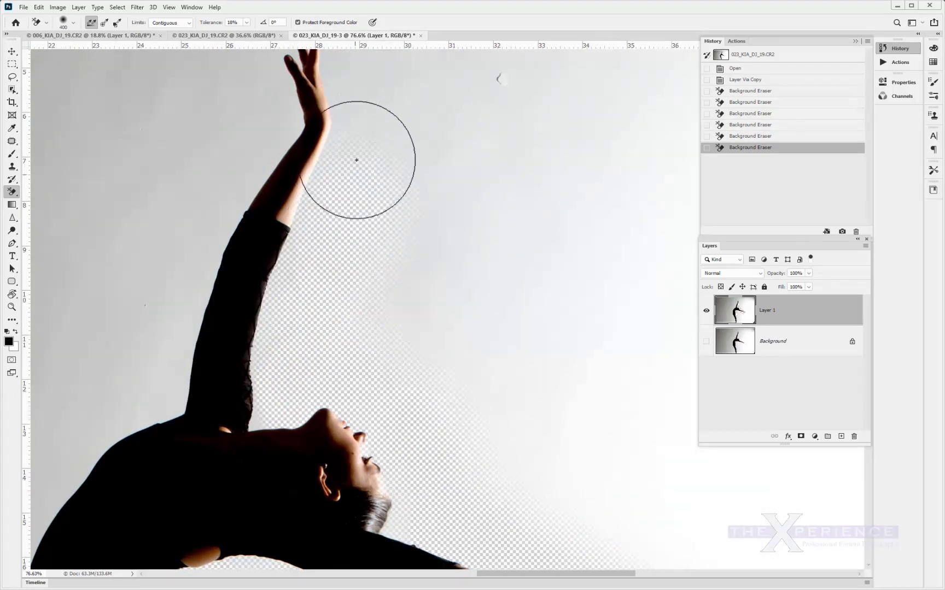
pyautogui.click(367, 95)
pyautogui.moveTo(367, 96); pyautogui.dragTo(392, 211)
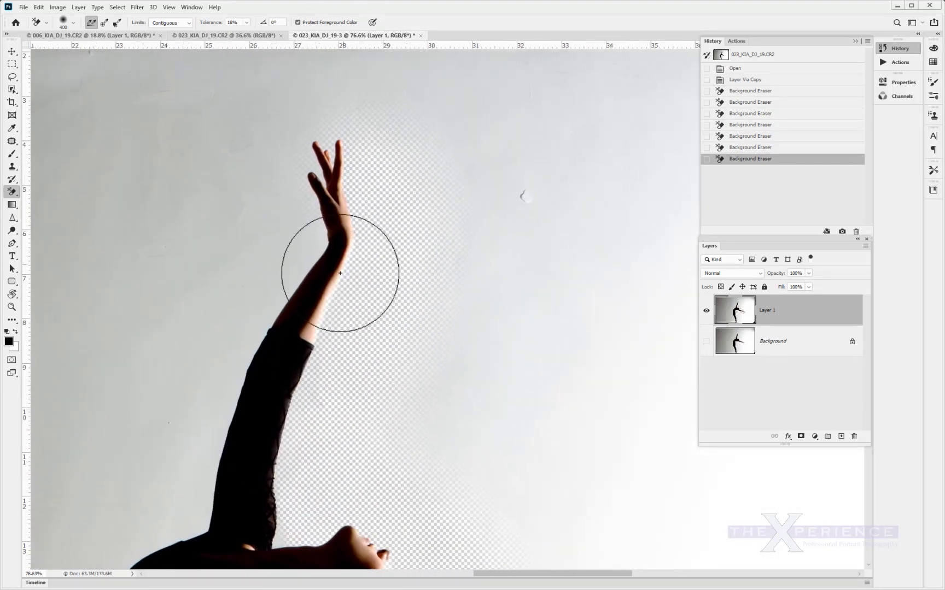
# Erase the backdrop along the outer side of the raised arm, the back and both sides of the legs down to the ankles.
pyautogui.moveTo(356, 176)
pyautogui.mouseDown()
pyautogui.moveTo(380, 112)
pyautogui.moveTo(316, 116)
pyautogui.moveTo(274, 154)
pyautogui.moveTo(272, 219)
pyautogui.moveTo(278, 175)
pyautogui.moveTo(196, 394)
pyautogui.moveTo(238, 278)
pyautogui.moveTo(268, 251)
pyautogui.moveTo(259, 266)
pyautogui.mouseUp()
pyautogui.moveTo(200, 374)
pyautogui.mouseDown()
pyautogui.moveTo(269, 214)
pyautogui.moveTo(235, 315)
pyautogui.moveTo(164, 347)
pyautogui.moveTo(93, 429)
pyautogui.moveTo(214, 208)
pyautogui.moveTo(177, 277)
pyautogui.moveTo(127, 421)
pyautogui.moveTo(126, 390)
pyautogui.mouseUp()
pyautogui.moveTo(143, 433)
pyautogui.mouseDown()
pyautogui.moveTo(135, 355)
pyautogui.moveTo(145, 341)
pyautogui.moveTo(192, 574)
pyautogui.mouseUp()
pyautogui.moveTo(189, 474); pyautogui.dragTo(178, 288)
pyautogui.moveTo(175, 331)
pyautogui.mouseDown()
pyautogui.moveTo(239, 517)
pyautogui.moveTo(174, 340)
pyautogui.moveTo(182, 394)
pyautogui.mouseUp()
pyautogui.moveTo(229, 510); pyautogui.dragTo(190, 331)
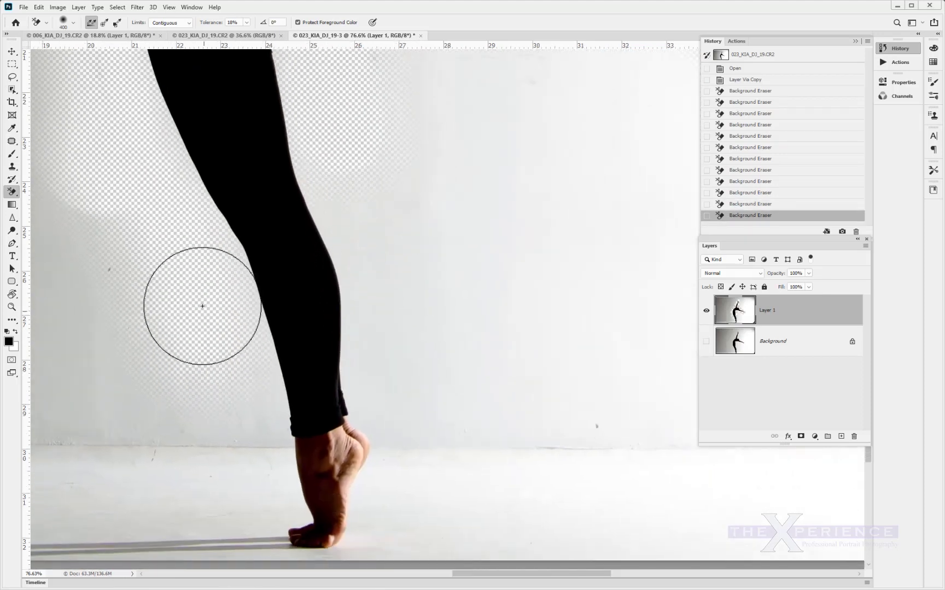
pyautogui.moveTo(228, 373); pyautogui.dragTo(240, 416)
pyautogui.moveTo(403, 372)
pyautogui.mouseDown()
pyautogui.moveTo(402, 393)
pyautogui.moveTo(380, 355)
pyautogui.moveTo(376, 237)
pyautogui.moveTo(341, 155)
pyautogui.moveTo(382, 297)
pyautogui.moveTo(397, 406)
pyautogui.moveTo(464, 403)
pyautogui.moveTo(244, 425)
pyautogui.moveTo(104, 409)
pyautogui.mouseUp()
# Enlarge the Background Eraser to 800 and widen the erased area all around the dancer.
pyautogui.hotkey('ctrl', '-')
pyautogui.hotkey('ctrl', '-')
pyautogui.hotkey('ctrl', '-')
pyautogui.hotkey('ctrl', '-')
pyautogui.hotkey('ctrl', '-')
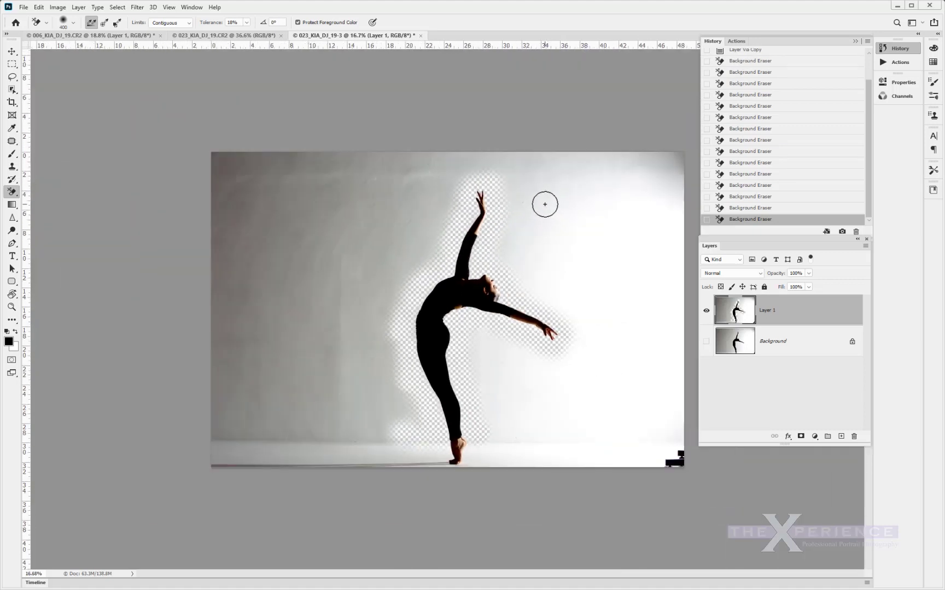
pyautogui.press(']')
pyautogui.moveTo(515, 219)
pyautogui.mouseDown()
pyautogui.moveTo(513, 175)
pyautogui.moveTo(545, 271)
pyautogui.moveTo(533, 280)
pyautogui.moveTo(588, 309)
pyautogui.moveTo(606, 357)
pyautogui.moveTo(588, 370)
pyautogui.moveTo(532, 371)
pyautogui.moveTo(490, 345)
pyautogui.moveTo(499, 413)
pyautogui.moveTo(542, 421)
pyautogui.moveTo(604, 414)
pyautogui.moveTo(527, 408)
pyautogui.moveTo(658, 412)
pyautogui.moveTo(561, 384)
pyautogui.moveTo(602, 389)
pyautogui.moveTo(531, 394)
pyautogui.moveTo(635, 346)
pyautogui.moveTo(562, 285)
pyautogui.moveTo(517, 160)
pyautogui.moveTo(504, 155)
pyautogui.moveTo(468, 166)
pyautogui.moveTo(407, 271)
pyautogui.moveTo(427, 255)
pyautogui.moveTo(410, 260)
pyautogui.moveTo(387, 291)
pyautogui.moveTo(385, 380)
pyautogui.moveTo(390, 404)
pyautogui.moveTo(401, 399)
pyautogui.moveTo(408, 413)
pyautogui.moveTo(352, 420)
pyautogui.moveTo(382, 417)
pyautogui.moveTo(381, 391)
pyautogui.moveTo(391, 420)
pyautogui.moveTo(358, 423)
pyautogui.moveTo(399, 431)
pyautogui.moveTo(377, 430)
pyautogui.moveTo(374, 374)
pyautogui.mouseUp()
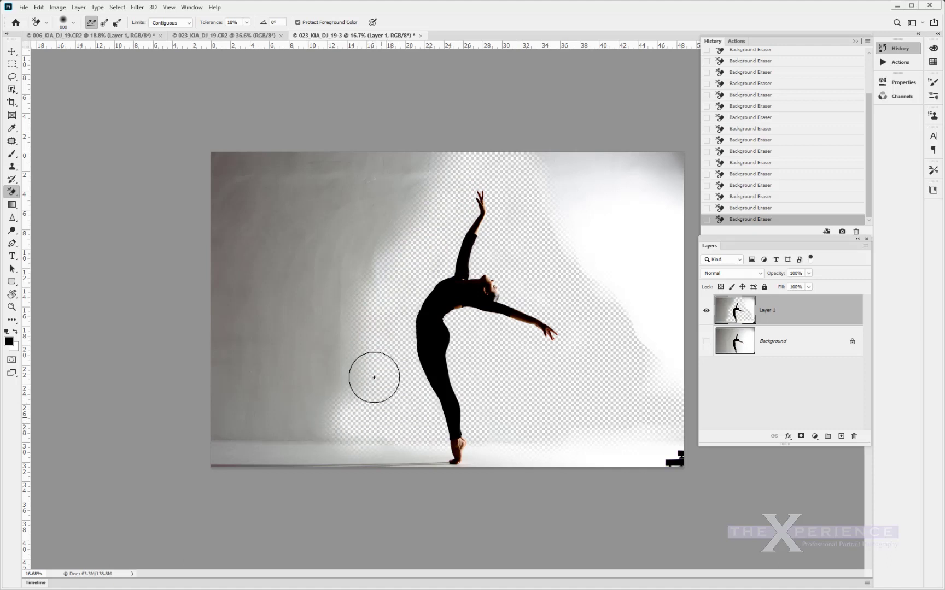
# Erase the remaining wall areas on both sides of the dancer with the regular Eraser at size 1000, and show the Background layer.
pyautogui.rightClick(14, 200)
pyautogui.click(46, 192)
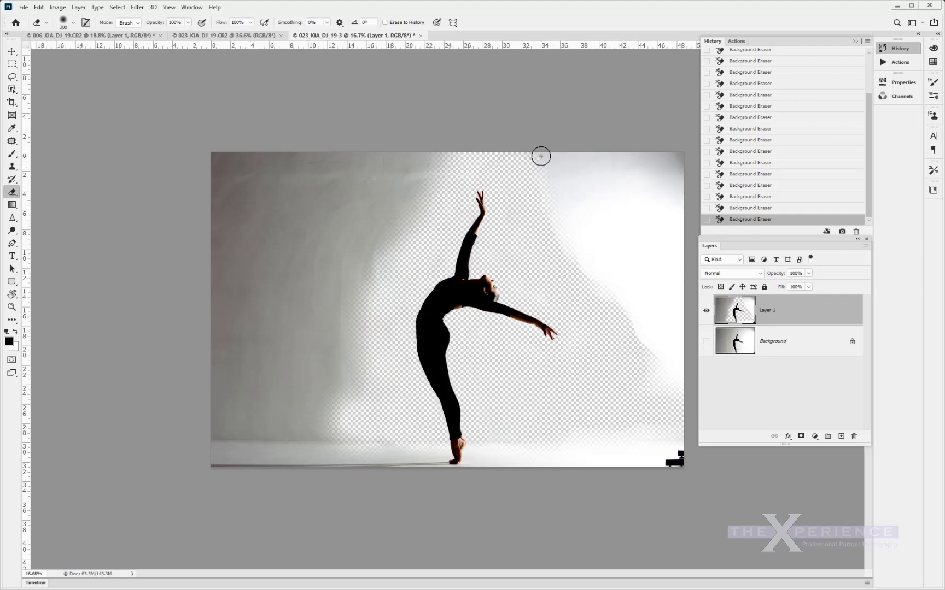
pyautogui.press(']')
pyautogui.press(']')
pyautogui.press(']')
pyautogui.press(']')
pyautogui.moveTo(574, 162)
pyautogui.mouseDown()
pyautogui.moveTo(602, 270)
pyautogui.moveTo(584, 220)
pyautogui.moveTo(605, 165)
pyautogui.moveTo(672, 188)
pyautogui.moveTo(655, 218)
pyautogui.moveTo(668, 330)
pyautogui.moveTo(652, 302)
pyautogui.moveTo(662, 363)
pyautogui.moveTo(686, 402)
pyautogui.moveTo(630, 404)
pyautogui.moveTo(592, 419)
pyautogui.mouseUp()
pyautogui.moveTo(317, 426)
pyautogui.mouseDown()
pyautogui.moveTo(222, 418)
pyautogui.moveTo(310, 373)
pyautogui.moveTo(318, 302)
pyautogui.moveTo(382, 197)
pyautogui.moveTo(422, 189)
pyautogui.moveTo(340, 300)
pyautogui.moveTo(306, 138)
pyautogui.moveTo(314, 144)
pyautogui.moveTo(240, 254)
pyautogui.moveTo(209, 133)
pyautogui.moveTo(209, 422)
pyautogui.moveTo(245, 373)
pyautogui.moveTo(371, 422)
pyautogui.moveTo(192, 278)
pyautogui.mouseUp()
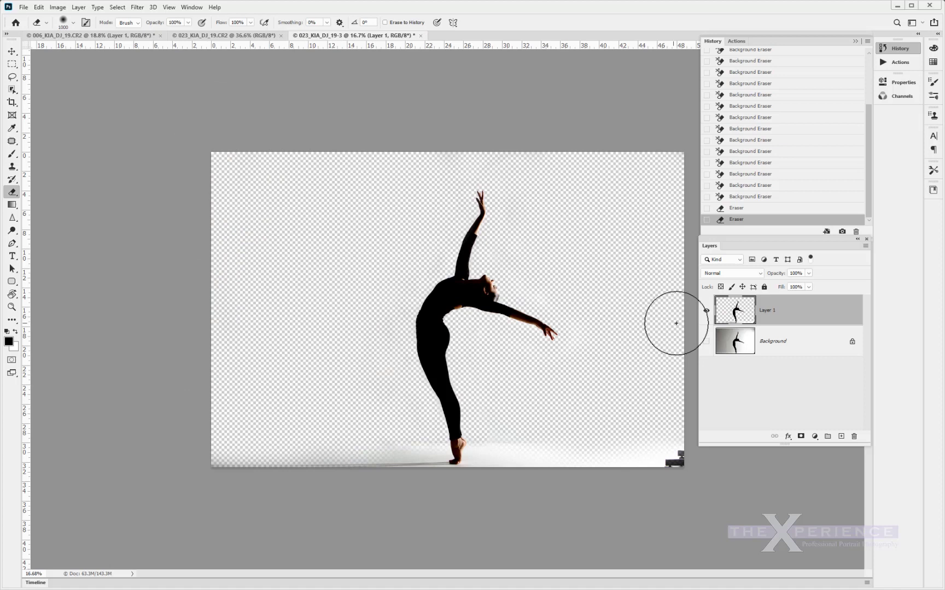
pyautogui.click(706, 342)
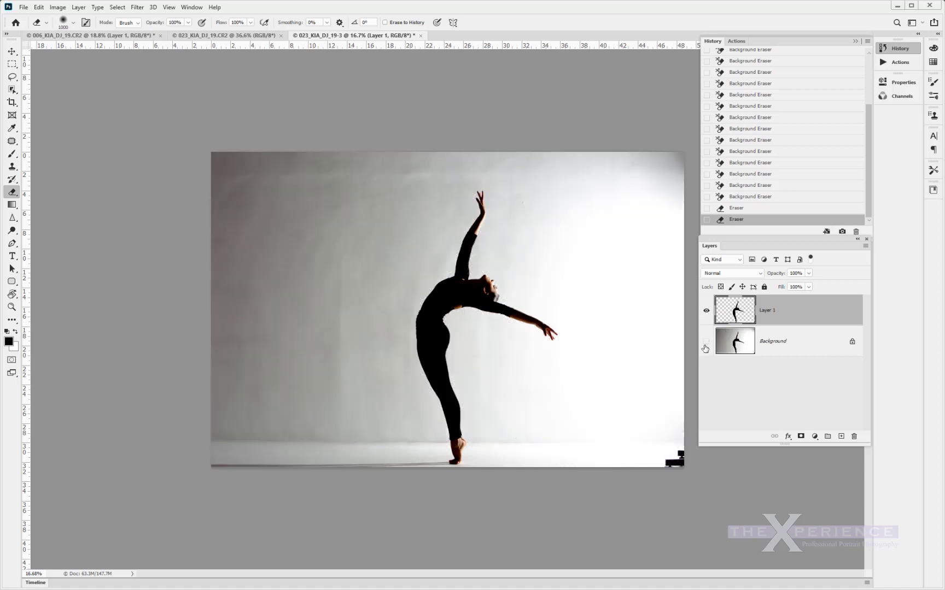
# Add a new layer directly above the visible Background layer and fill it with white.
pyautogui.click(705, 341)
pyautogui.click(777, 344)
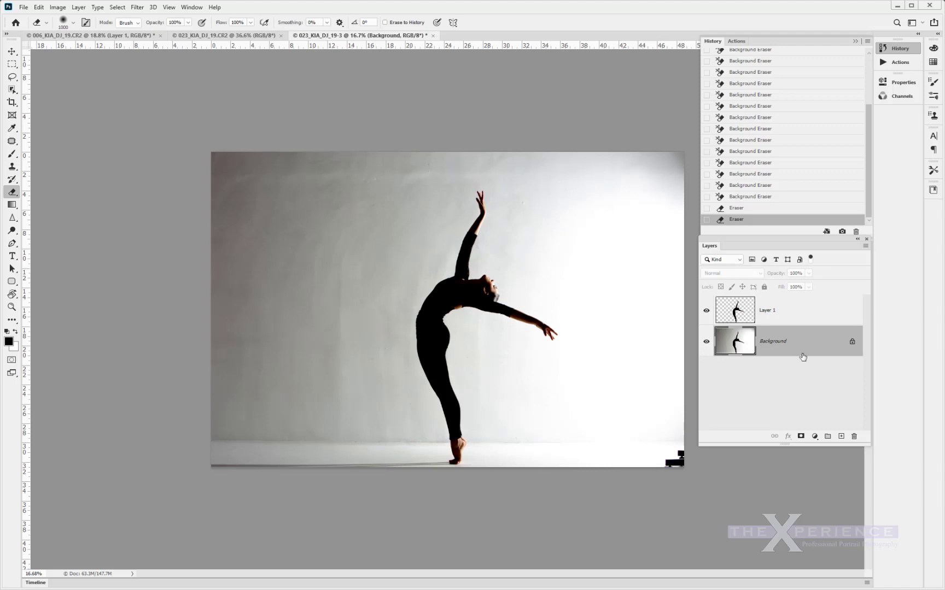
pyautogui.click(841, 437)
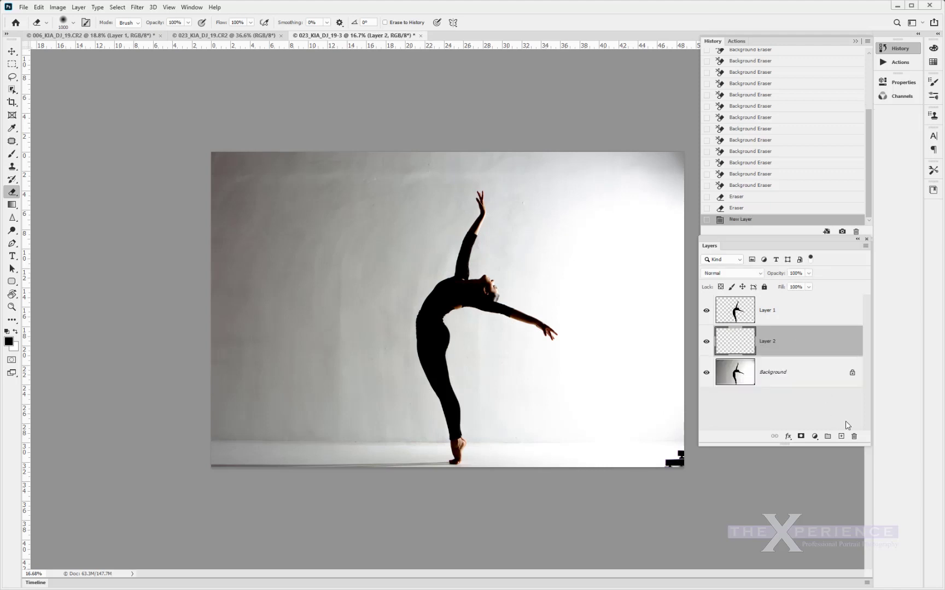
pyautogui.hotkey('alt', 'BackSpace')
pyautogui.hotkey('ctrl', 'BackSpace')
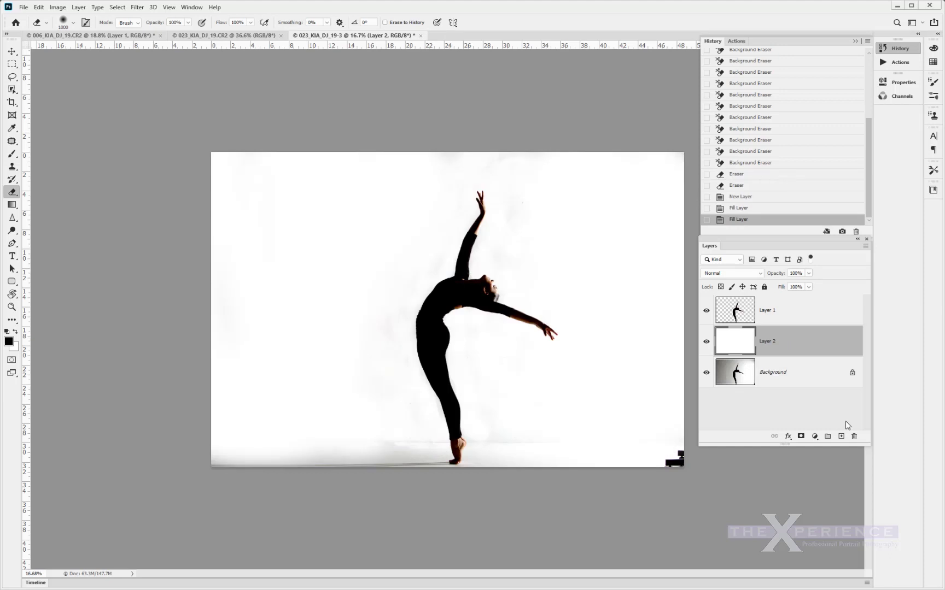
# Try whitening the leftover backdrop on Layer 1 by sampling it beside the raised arm as the Levels white point, and undo the adjustment.
pyautogui.scroll(2, 515, 276)
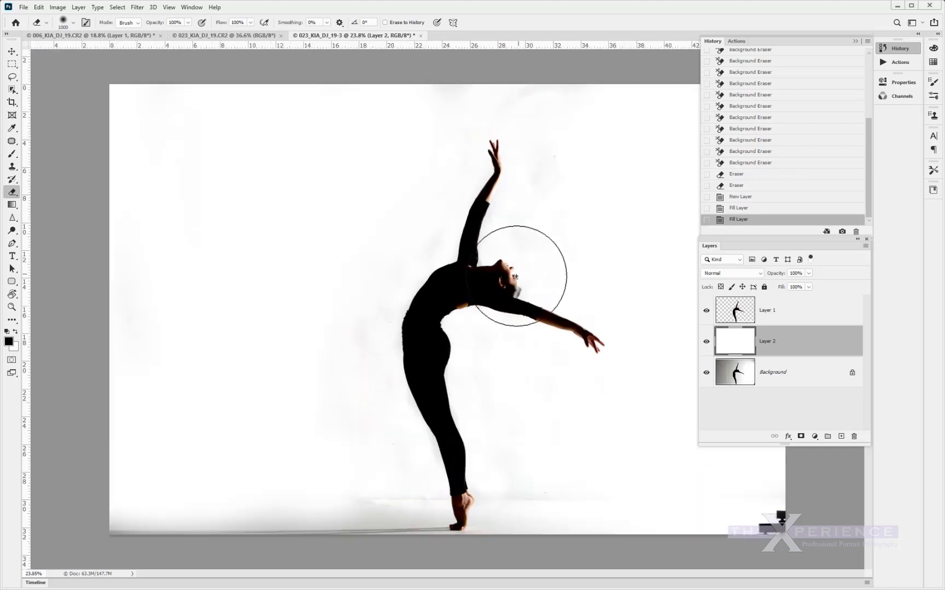
pyautogui.scroll(1, 515, 276)
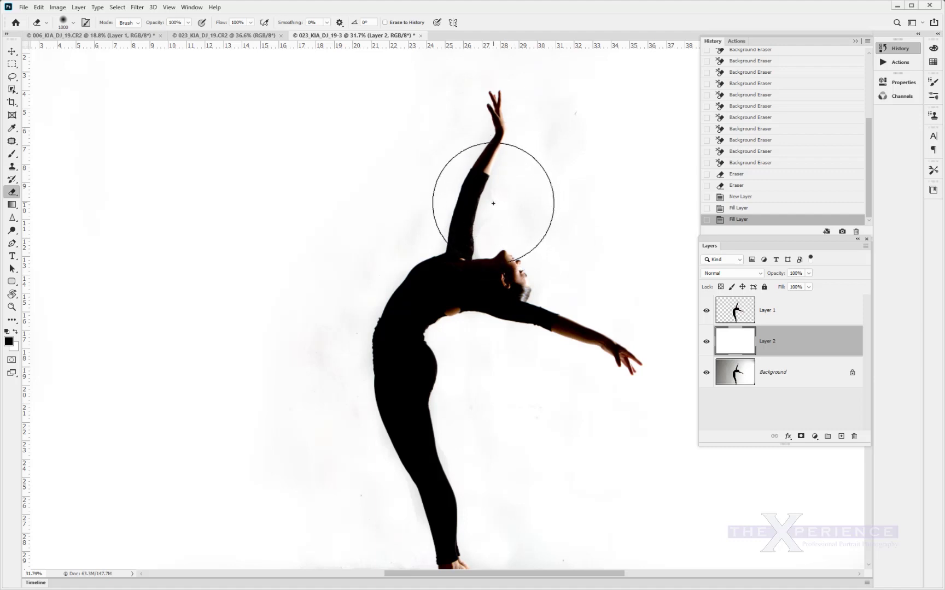
pyautogui.click(754, 307)
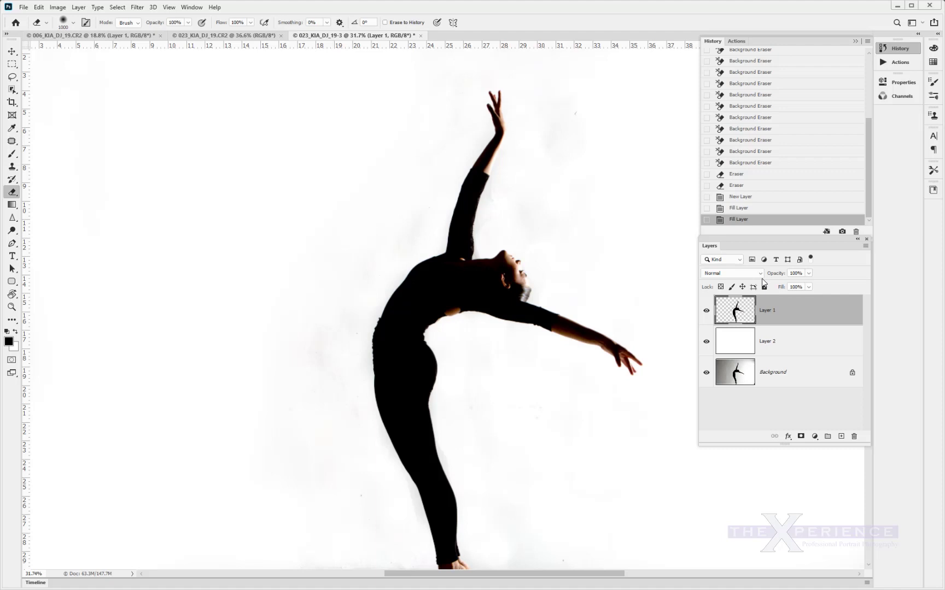
pyautogui.hotkey('ctrl', 'l')
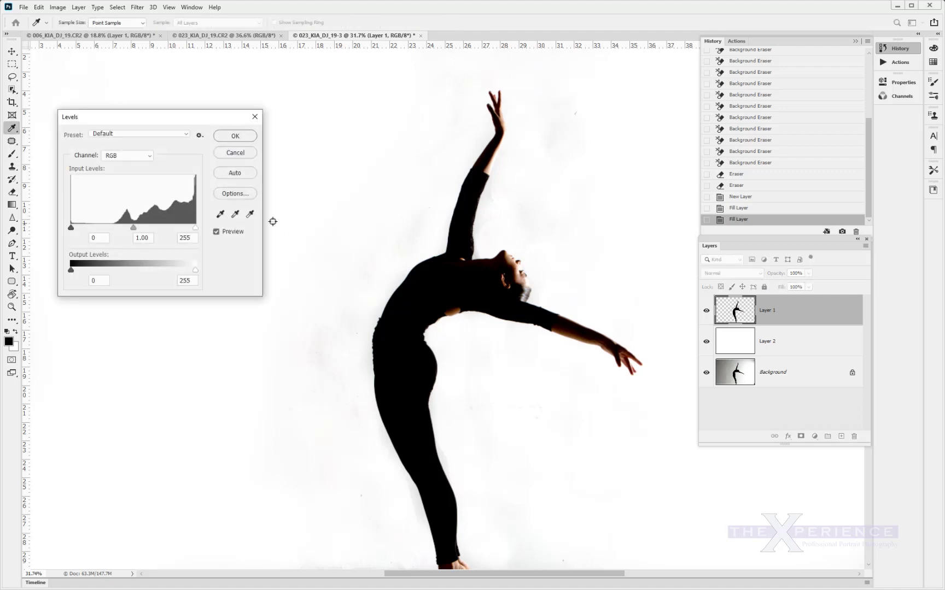
pyautogui.click(249, 214)
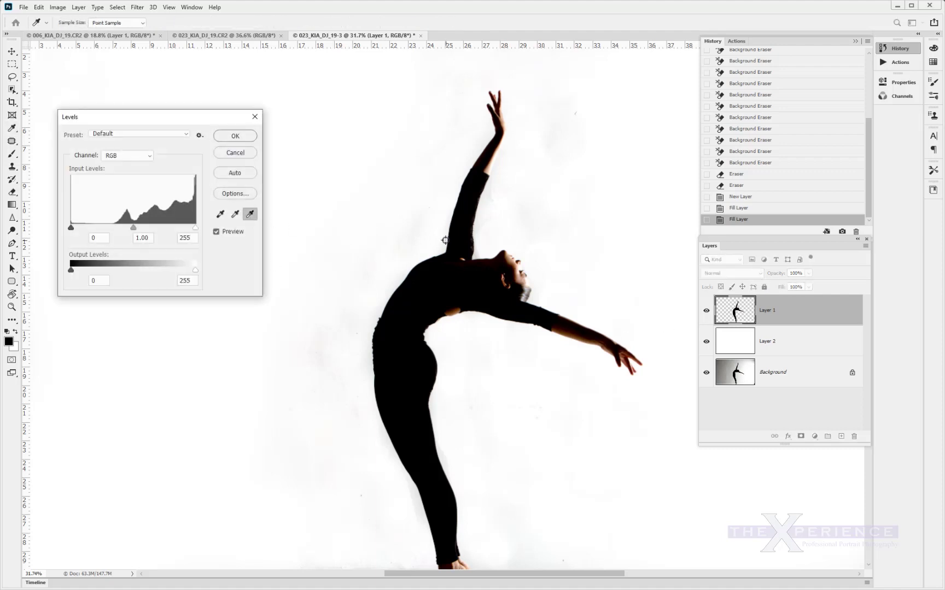
pyautogui.click(481, 211)
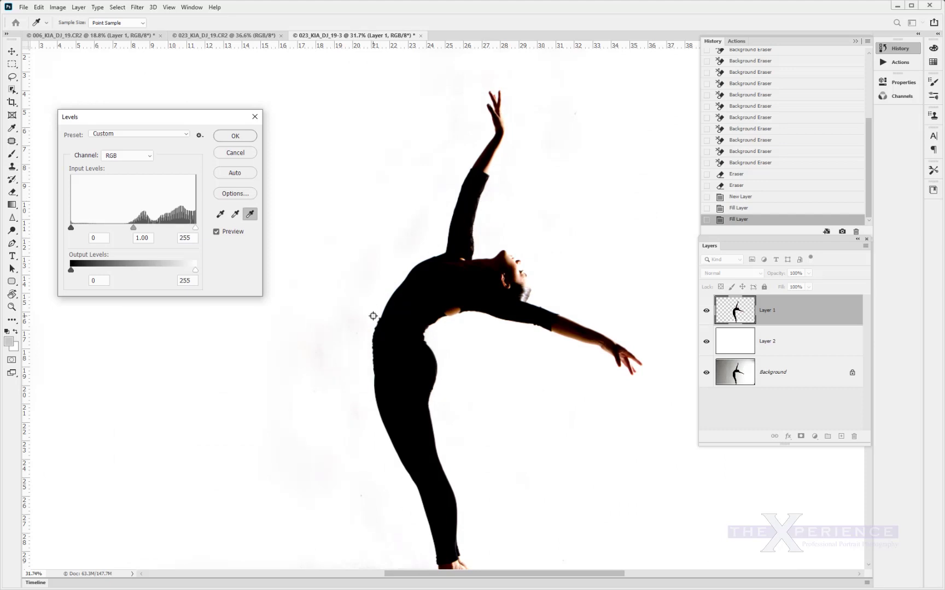
pyautogui.click(223, 139)
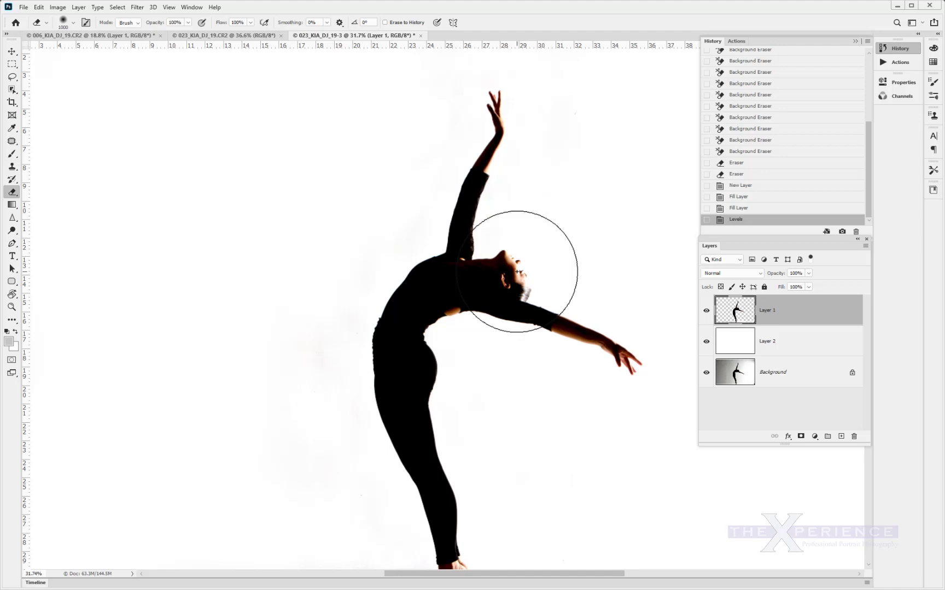
pyautogui.hotkey('ctrl', 'z')
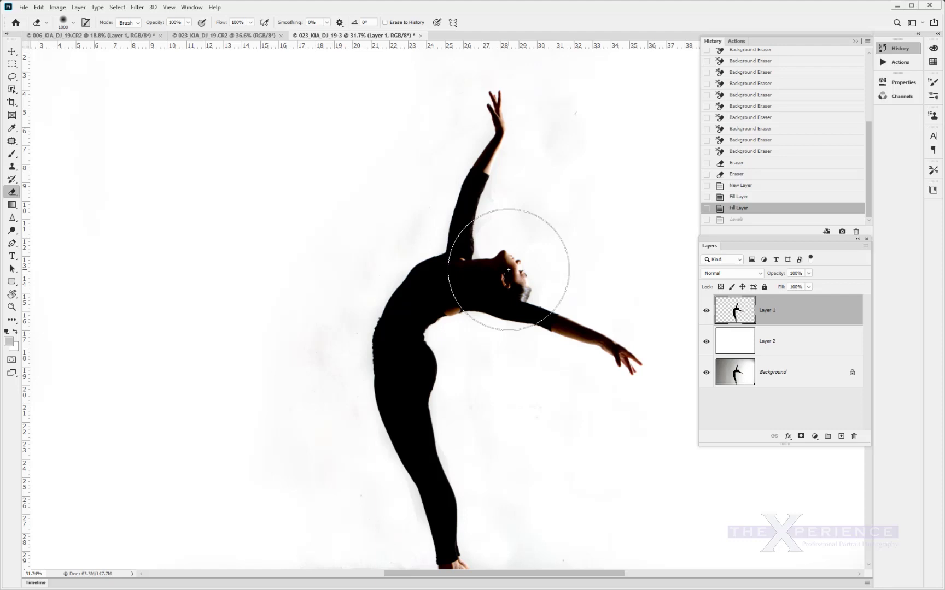
# Duplicate Layer 1 and use the Background Eraser on the copy over the faint backdrop beside the raised arm and above the face.
pyautogui.hotkey('ctrl', 'j')
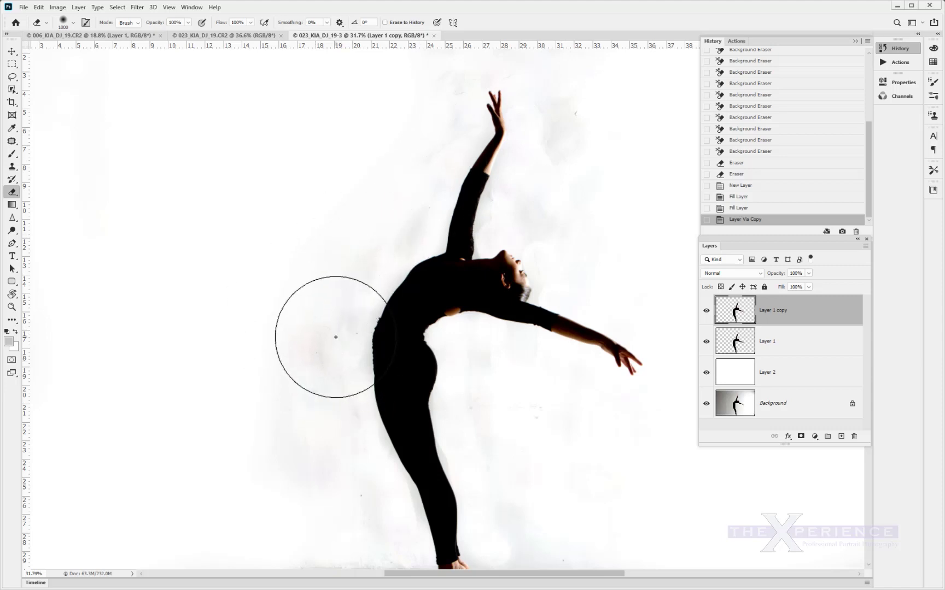
pyautogui.rightClick(14, 193)
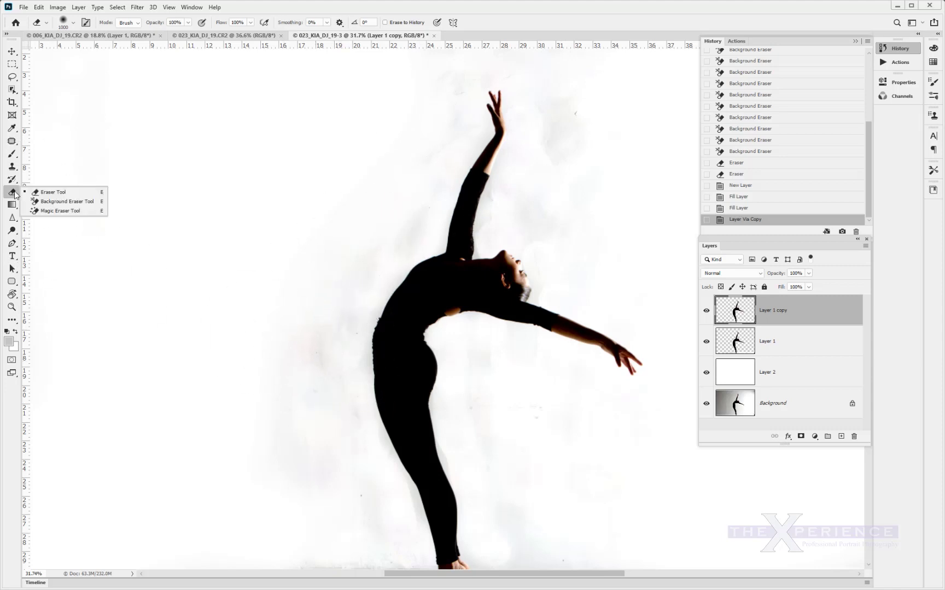
pyautogui.click(39, 204)
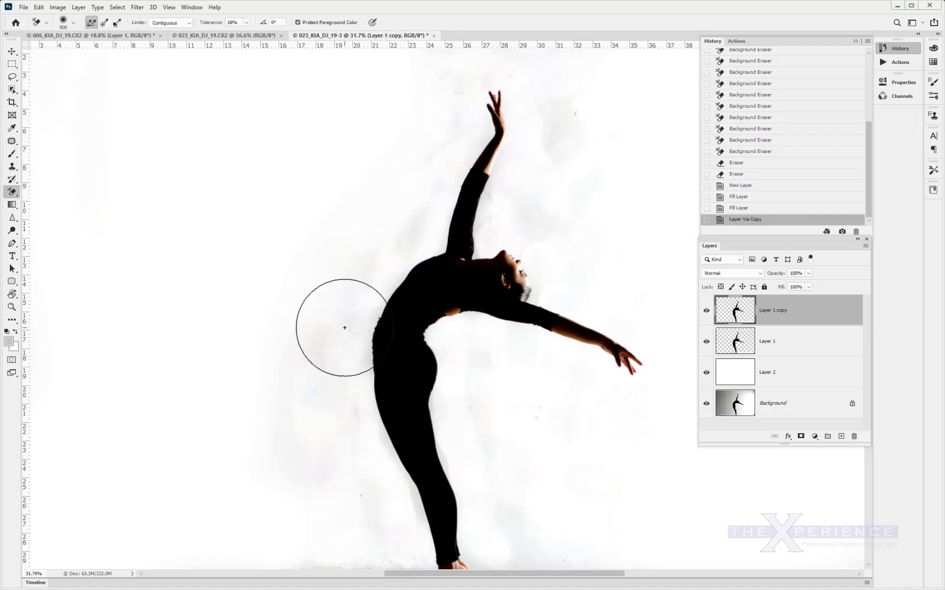
pyautogui.moveTo(411, 201)
pyautogui.mouseDown()
pyautogui.moveTo(428, 167)
pyautogui.moveTo(425, 178)
pyautogui.moveTo(435, 93)
pyautogui.mouseUp()
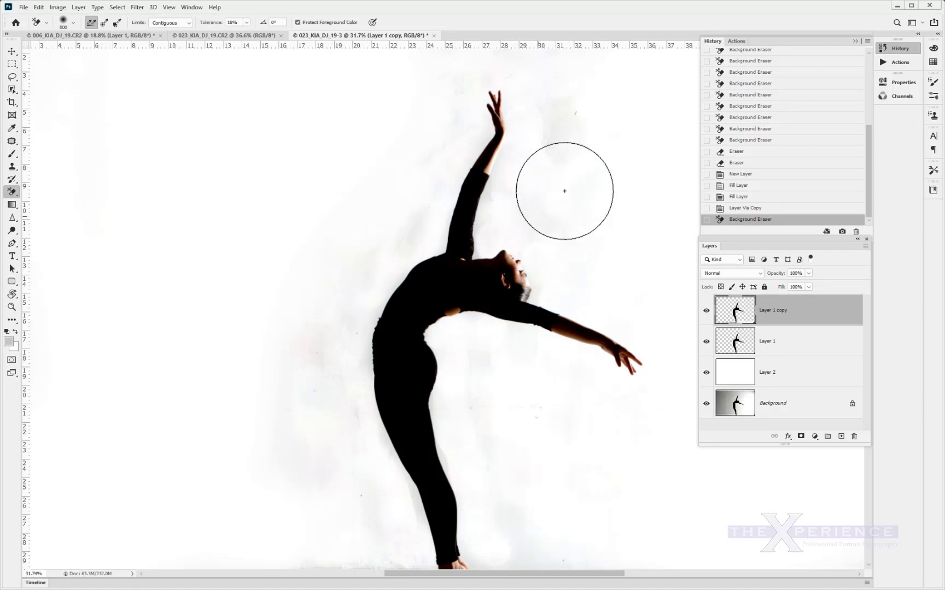
pyautogui.moveTo(527, 253)
pyautogui.mouseDown()
pyautogui.moveTo(534, 261)
pyautogui.moveTo(542, 245)
pyautogui.mouseUp()
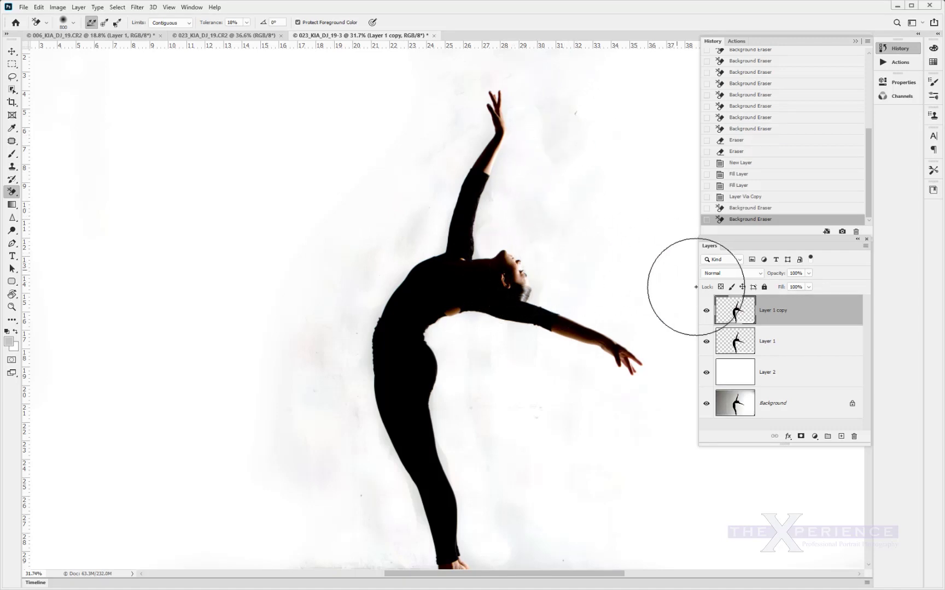
# Brighten the layer copy with Levels by sampling several leftover backdrop spots around the raised arm and hand as the white point.
pyautogui.hotkey('ctrl', 'l')
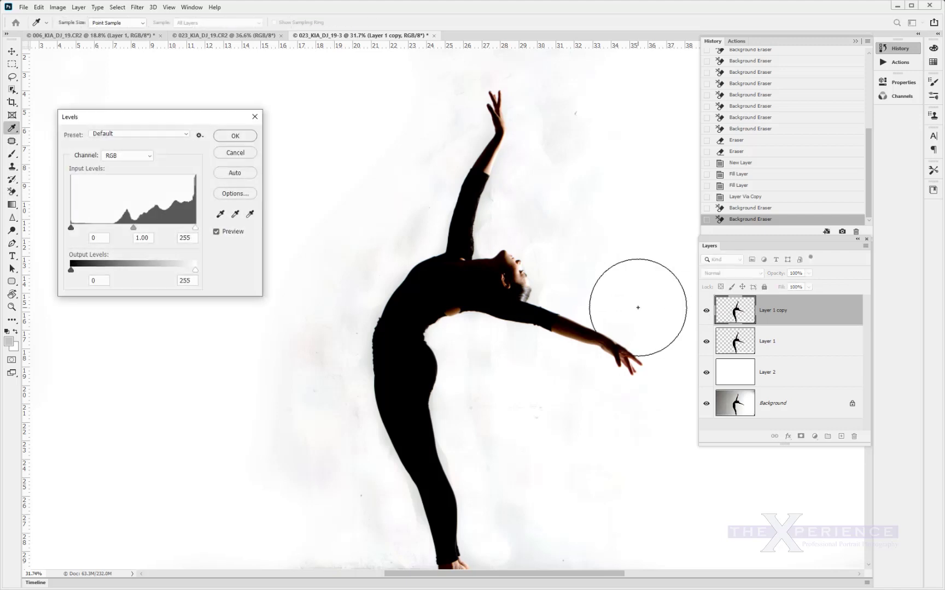
pyautogui.click(251, 216)
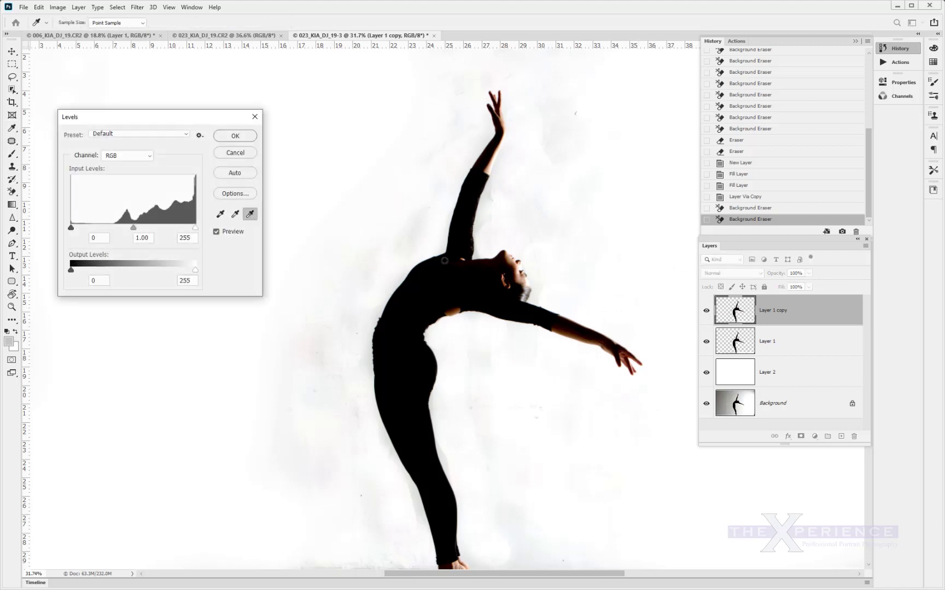
pyautogui.click(484, 210)
pyautogui.click(552, 129)
pyautogui.click(468, 117)
pyautogui.click(454, 121)
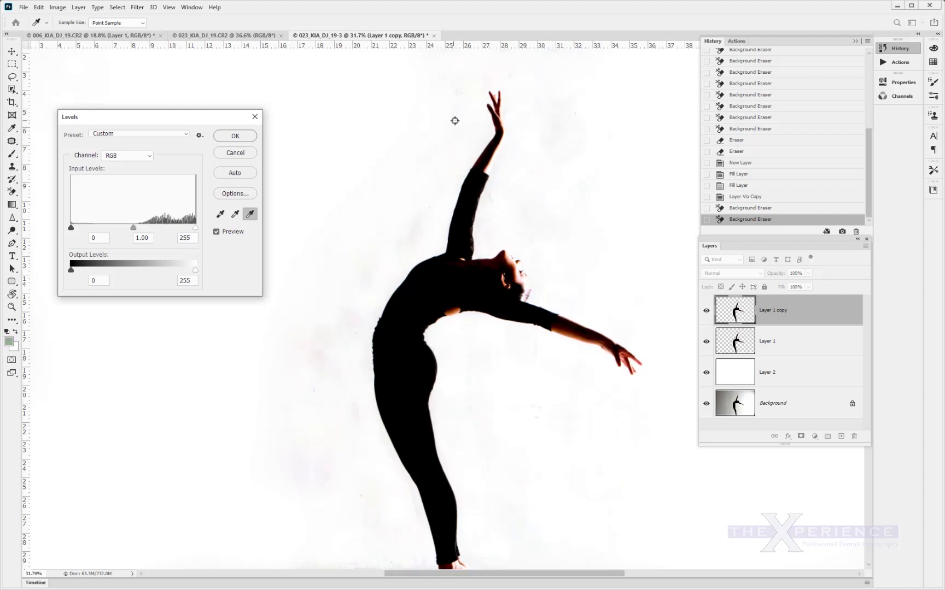
pyautogui.click(431, 175)
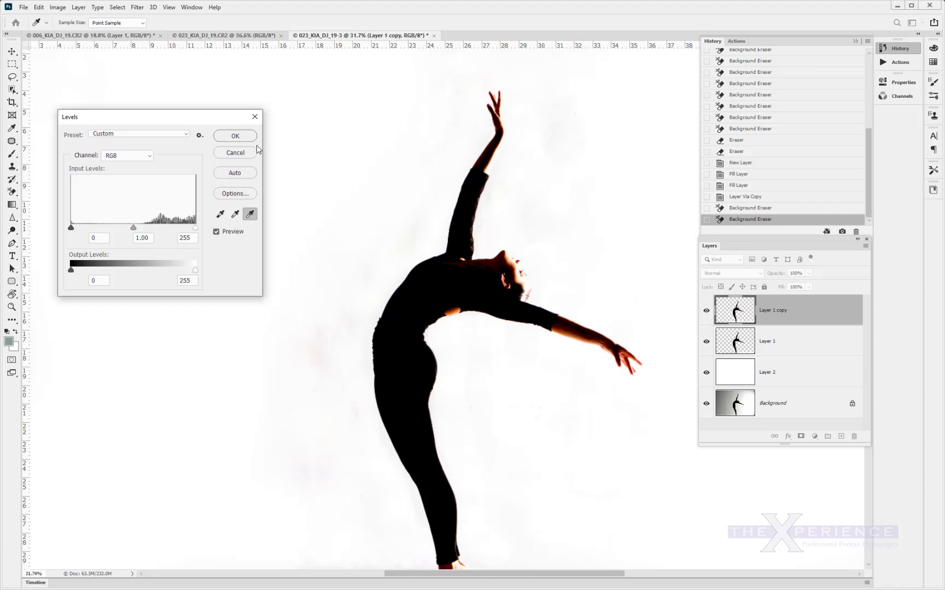
pyautogui.click(235, 136)
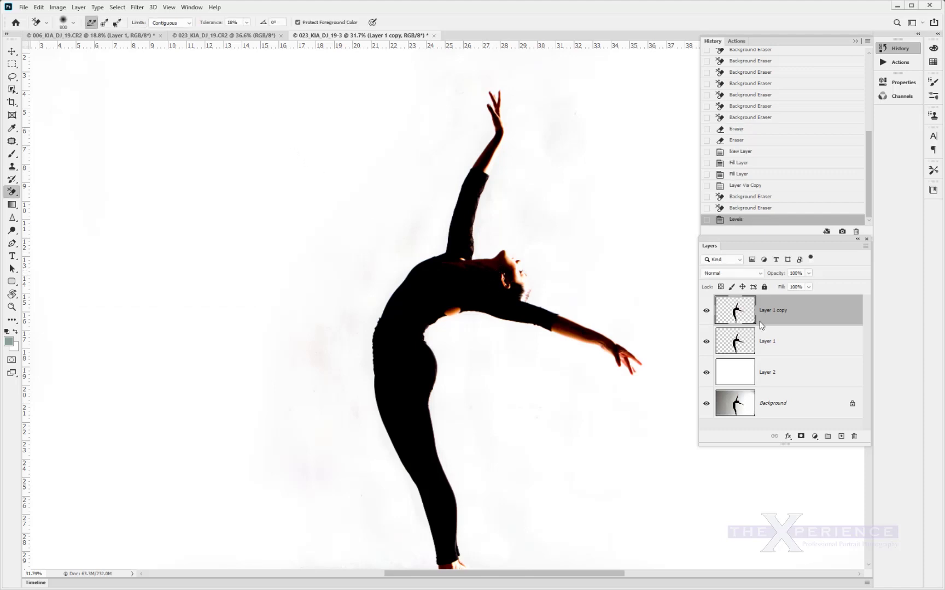
# Add a layer mask to the layer copy and paint black at 30% opacity over the face and hair, reducing the brush size to 200.
pyautogui.click(800, 436)
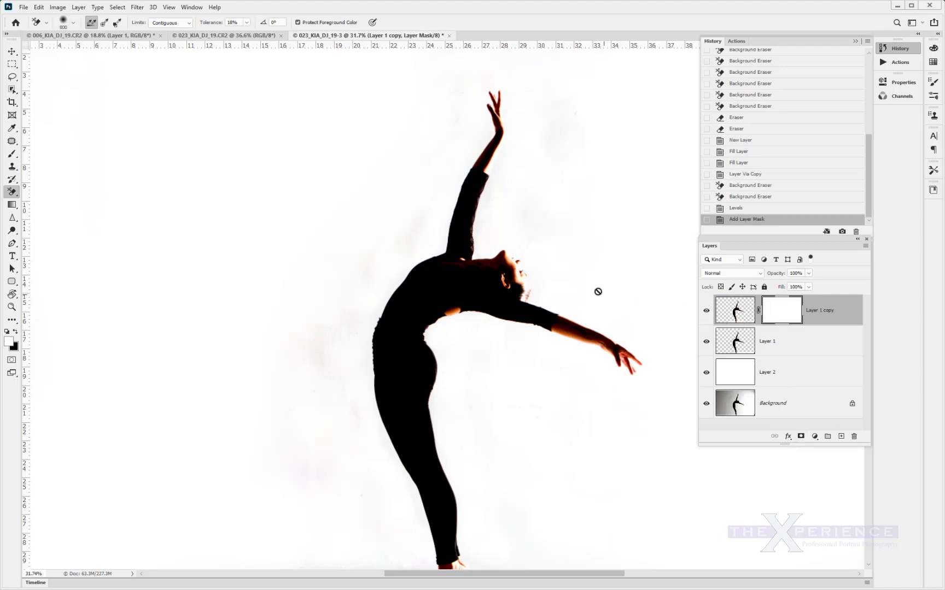
pyautogui.press('b')
pyautogui.press('x')
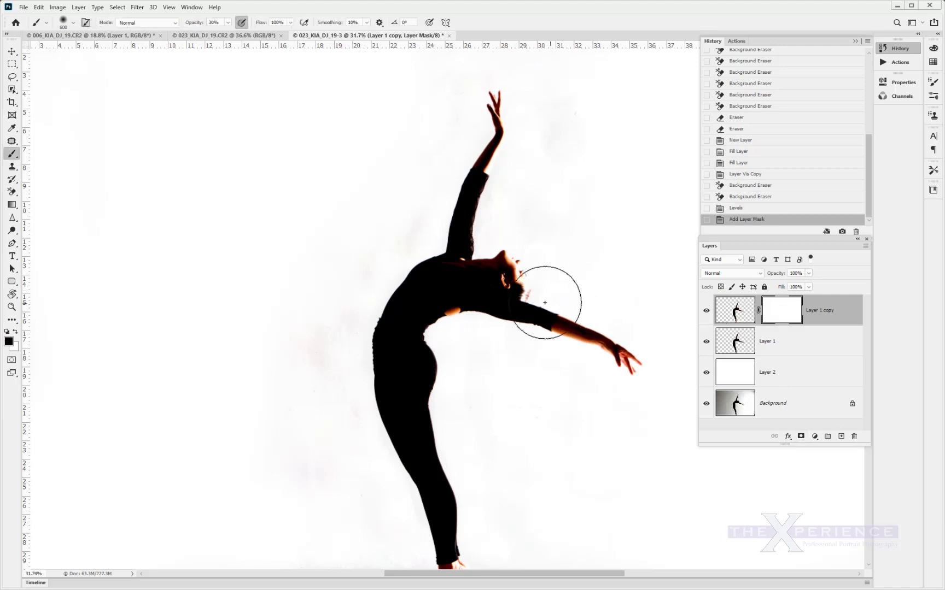
pyautogui.moveTo(505, 265); pyautogui.dragTo(499, 267)
pyautogui.click(507, 271)
pyautogui.press('[')
pyautogui.press('[')
pyautogui.moveTo(512, 263); pyautogui.dragTo(518, 285)
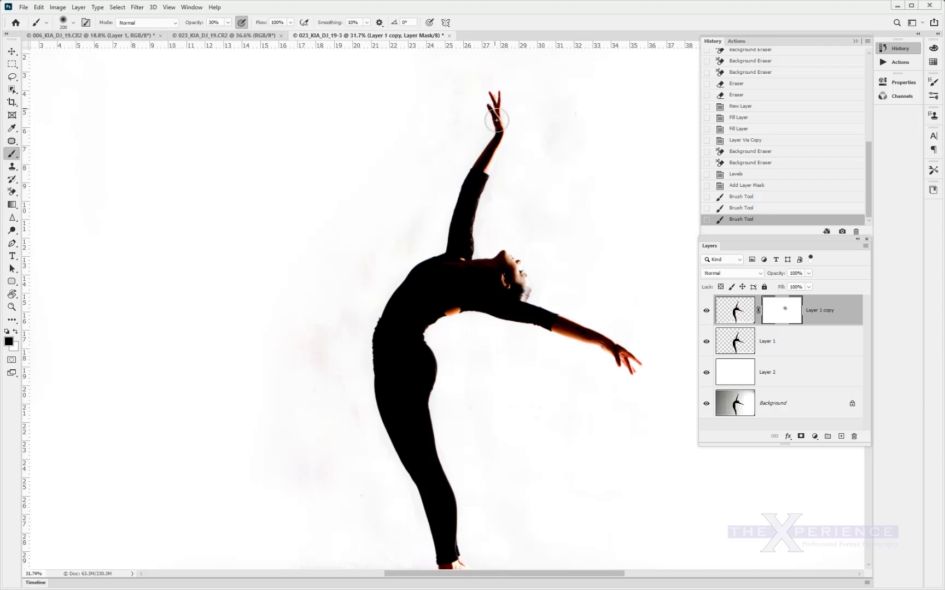
# Paint the mask in black over the raised arm, its shoulder, the outstretched hand and the ear.
pyautogui.click(473, 188)
pyautogui.scroll(3, 473, 188)
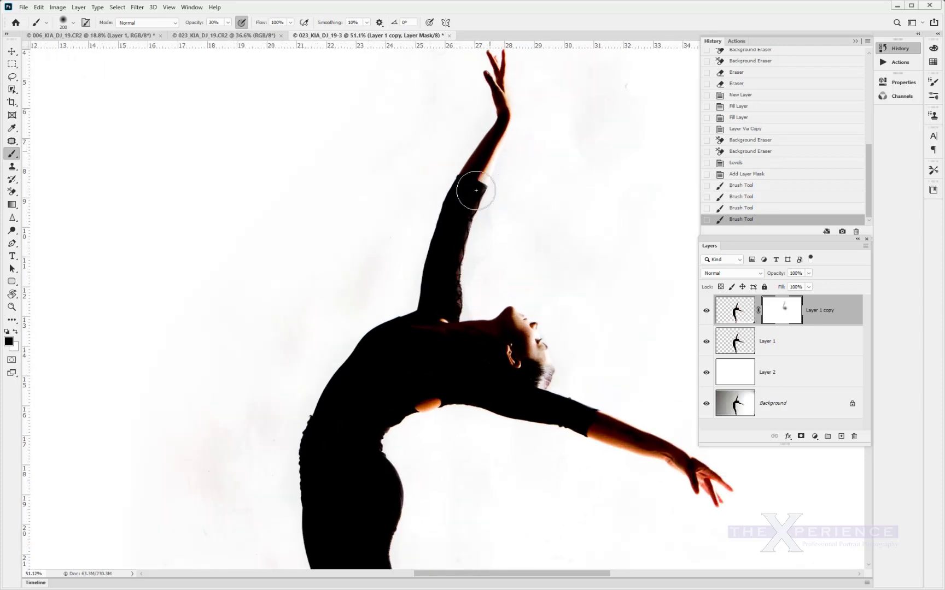
pyautogui.click(454, 320)
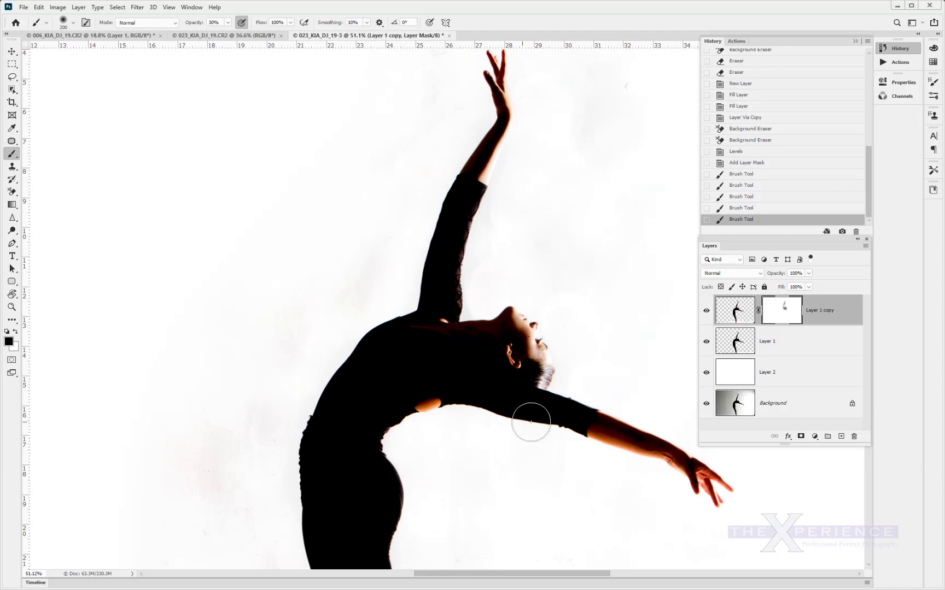
pyautogui.click(710, 483)
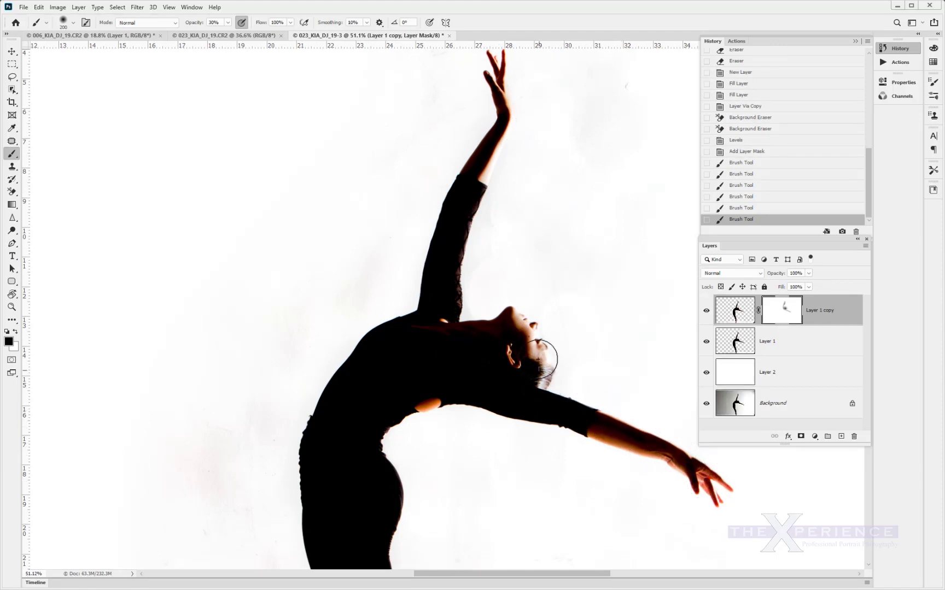
pyautogui.click(518, 361)
# Continue painting the mask in black over the upper chest, outstretched hand, raised forearm and hand, face and bare waist.
pyautogui.scroll(-3, 514, 350)
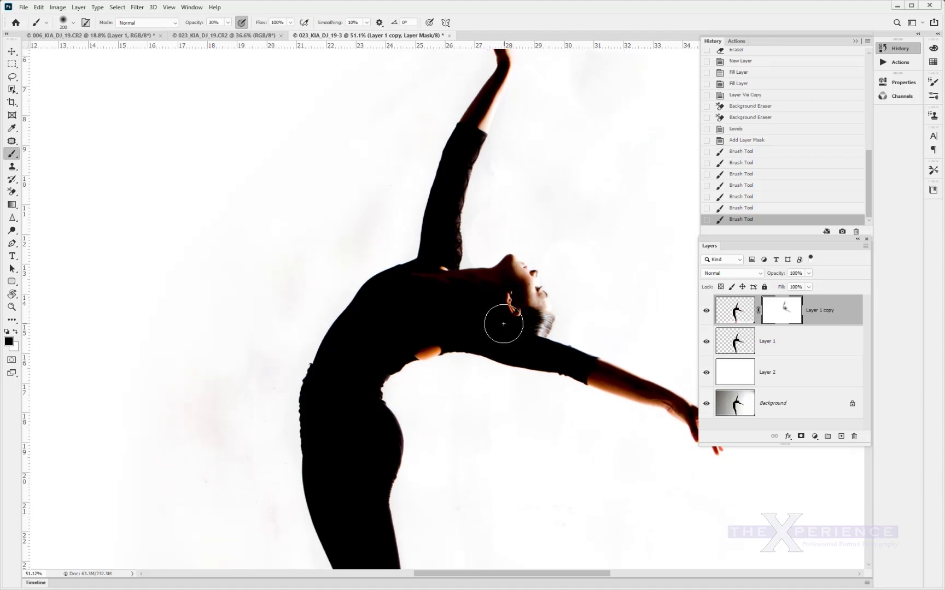
pyautogui.scroll(-4, 504, 323)
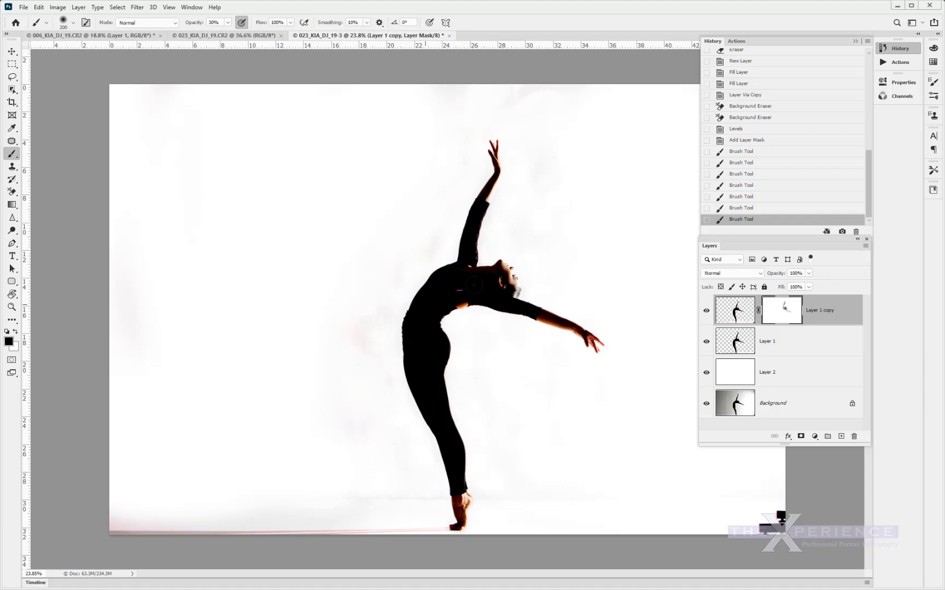
pyautogui.moveTo(470, 292); pyautogui.dragTo(496, 310)
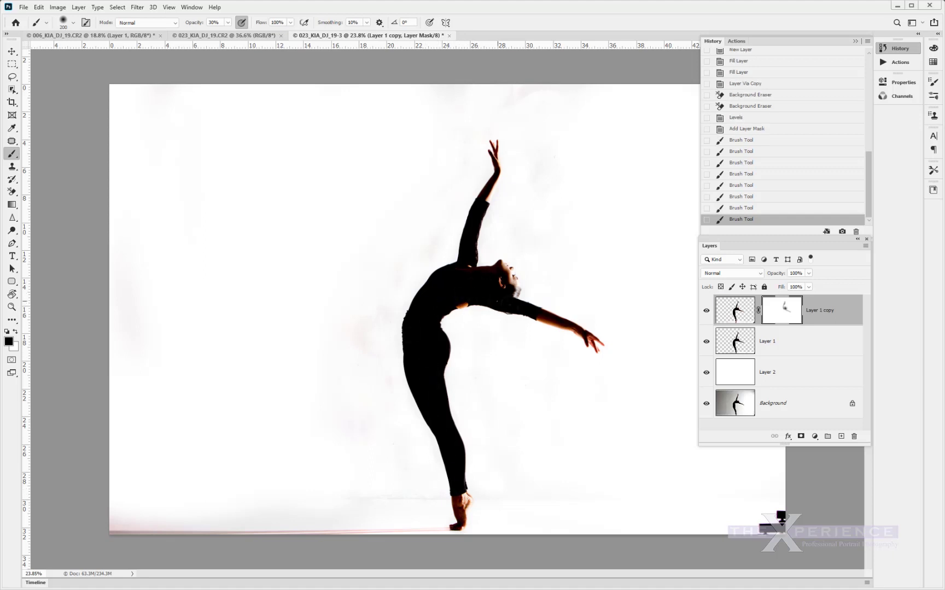
pyautogui.click(598, 343)
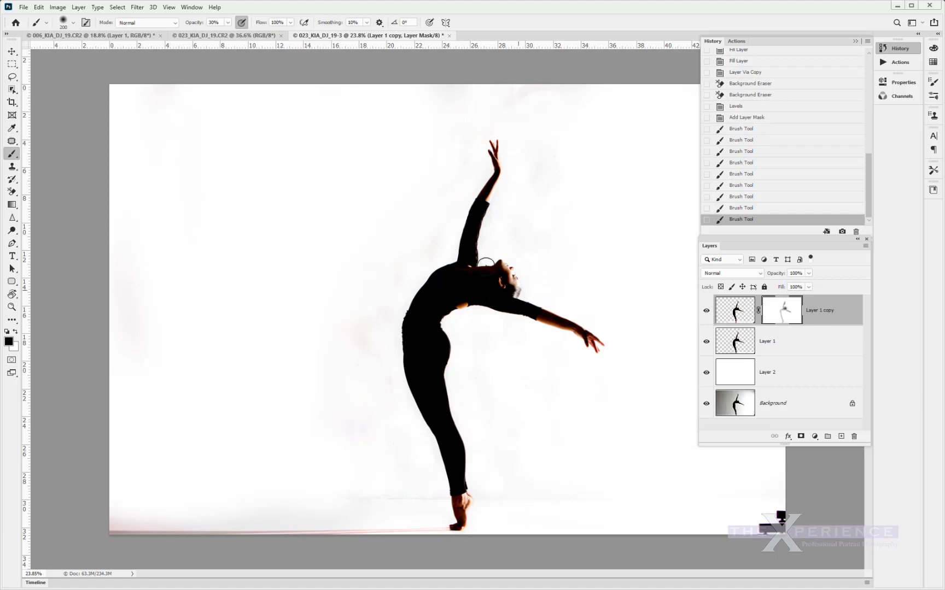
pyautogui.moveTo(484, 188); pyautogui.dragTo(494, 175)
pyautogui.click(490, 201)
pyautogui.click(495, 156)
pyautogui.click(505, 281)
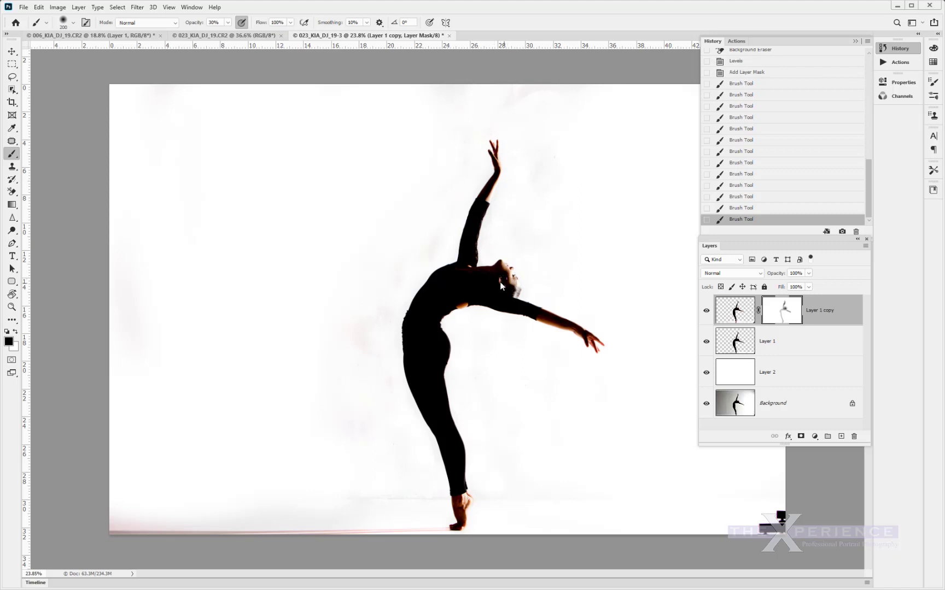
pyautogui.click(453, 307)
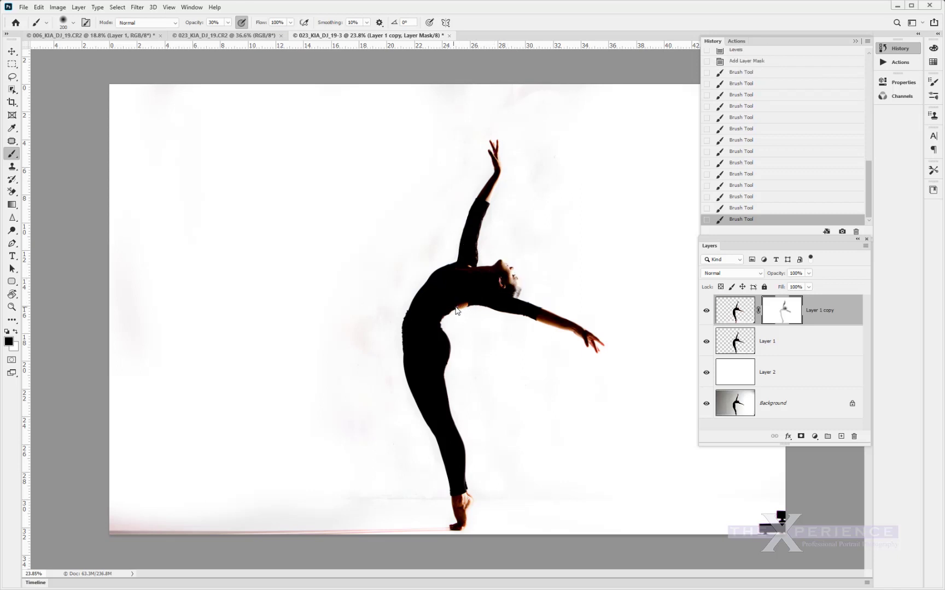
# Compare the image with the Layer 1 copy mask disabled and enabled twice, and with that layer hidden.
pyautogui.keyDown('shift'); pyautogui.click(777, 315); pyautogui.keyUp('shift')
pyautogui.keyDown('shift'); pyautogui.click(777, 316); pyautogui.keyUp('shift')
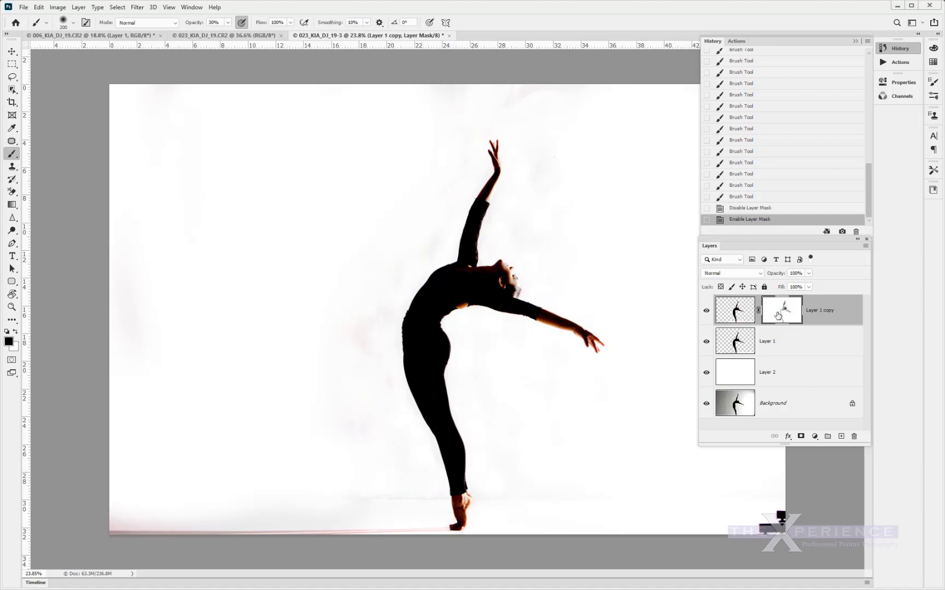
pyautogui.keyDown('shift'); pyautogui.click(777, 315); pyautogui.keyUp('shift')
pyautogui.keyDown('shift'); pyautogui.click(777, 315); pyautogui.keyUp('shift')
pyautogui.click(706, 315)
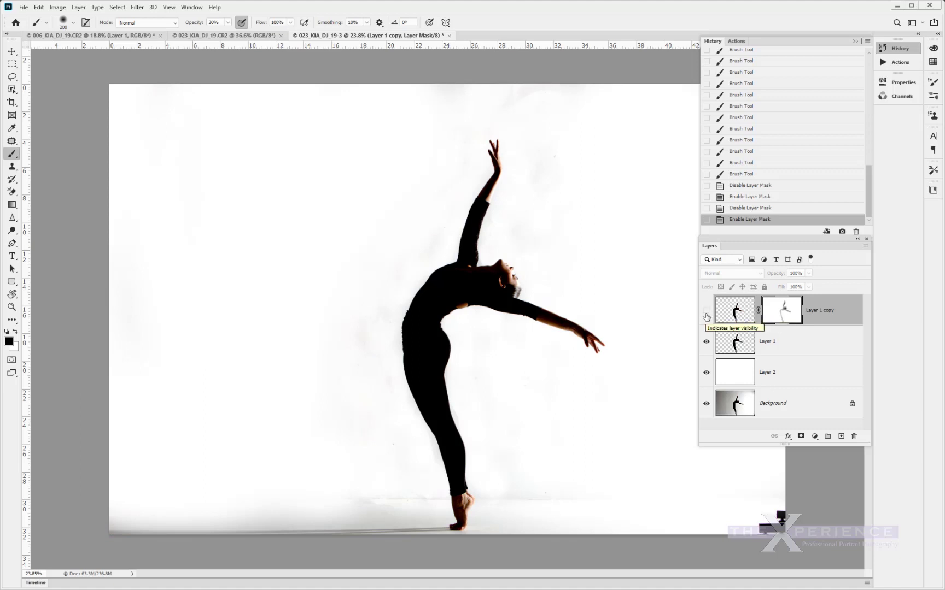
# Turn Layer 1 copy's visibility back on and paint its mask in black over the standing foot.
pyautogui.click(706, 316)
pyautogui.click(707, 317)
pyautogui.click(707, 316)
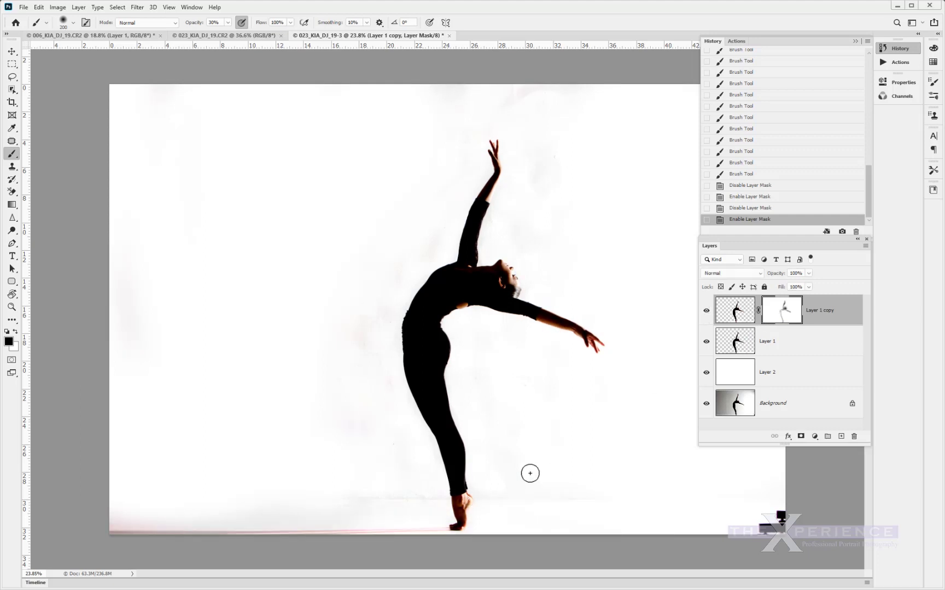
pyautogui.moveTo(460, 505)
pyautogui.mouseDown()
pyautogui.moveTo(456, 527)
pyautogui.moveTo(461, 481)
pyautogui.mouseUp()
pyautogui.scroll(-2, 461, 481)
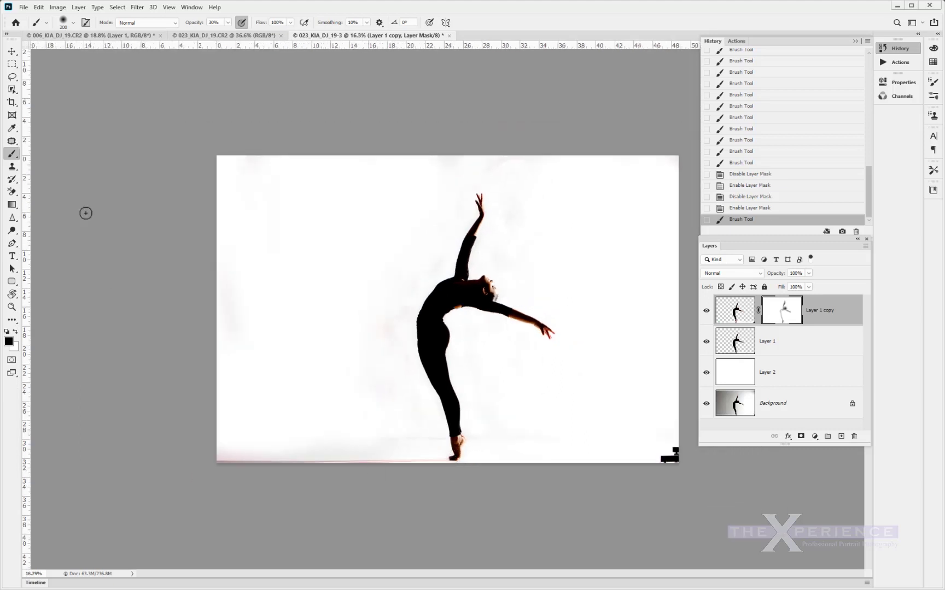
# Select the full-width floor strip around the foot with the Rectangular Marquee and add a mask to Layer 2 hiding that strip.
pyautogui.click(12, 64)
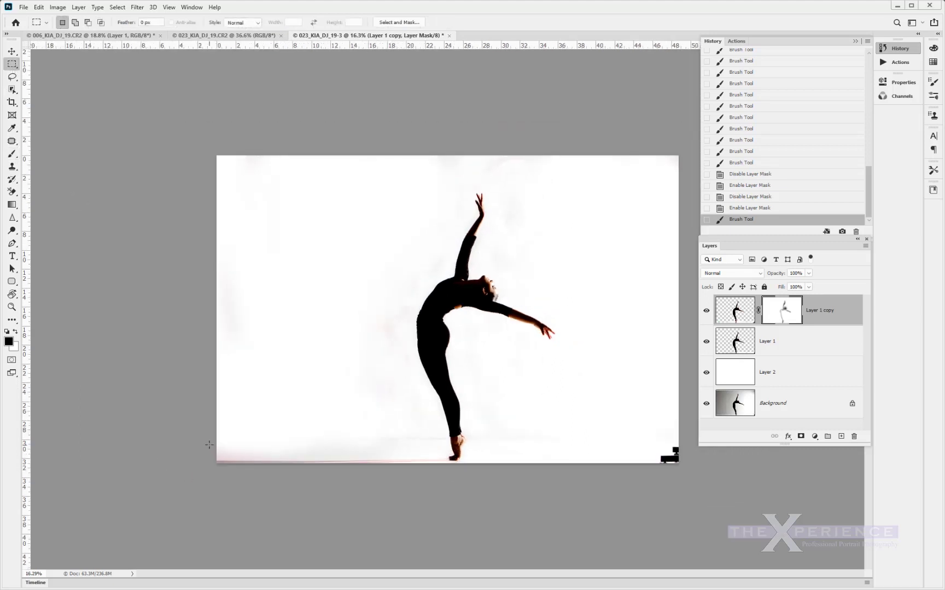
pyautogui.moveTo(217, 432); pyautogui.dragTo(620, 465)
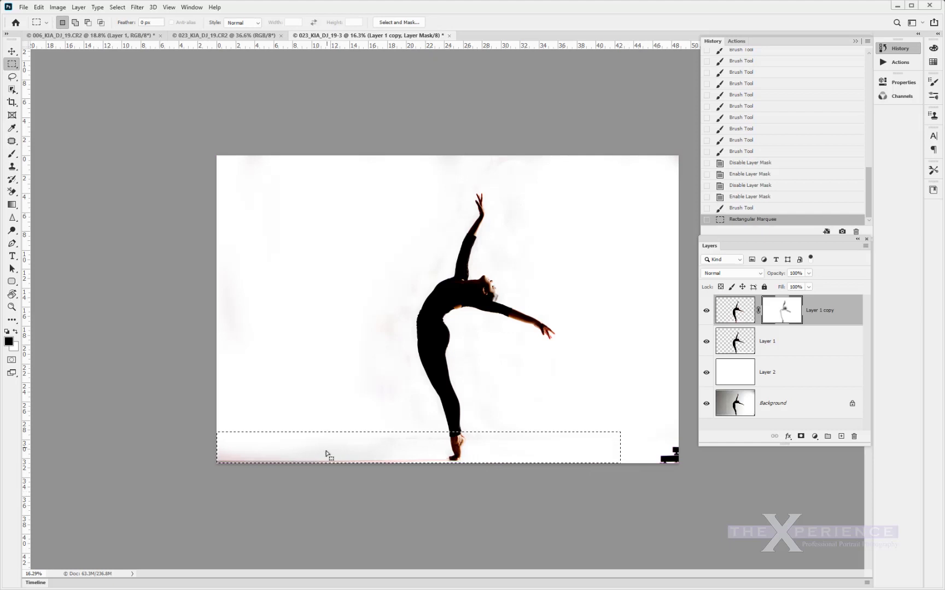
pyautogui.click(229, 442)
pyautogui.moveTo(335, 451); pyautogui.dragTo(782, 485)
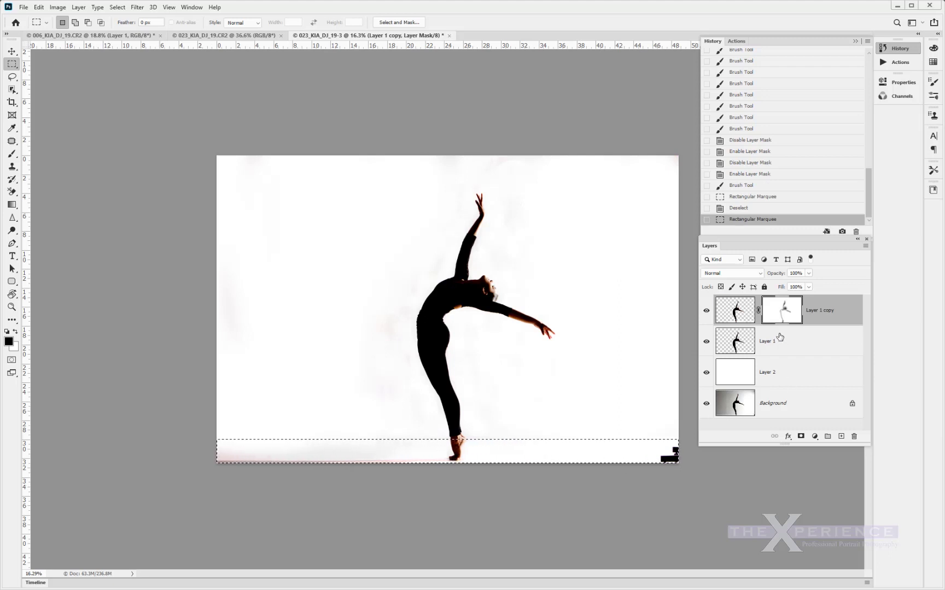
pyautogui.click(728, 374)
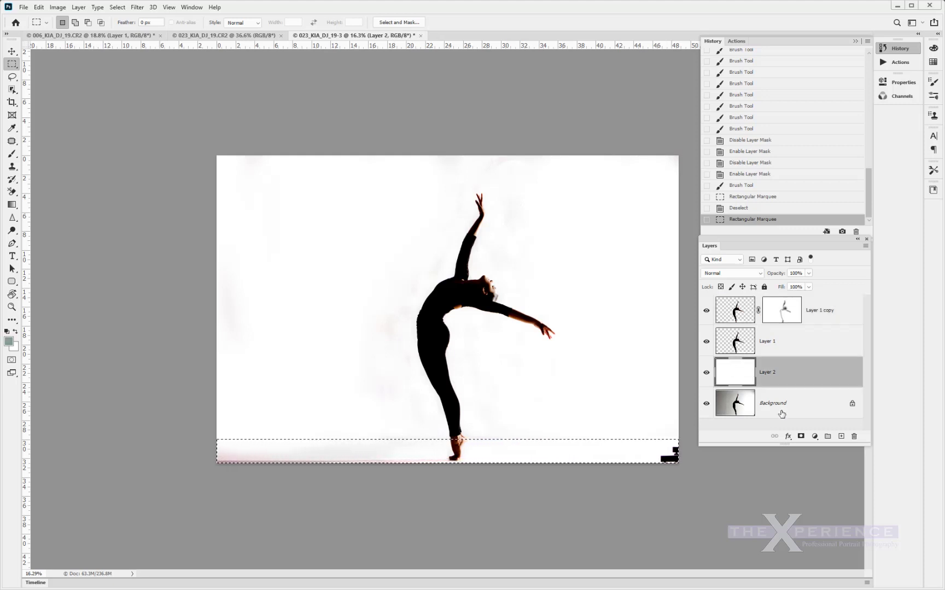
pyautogui.click(800, 437)
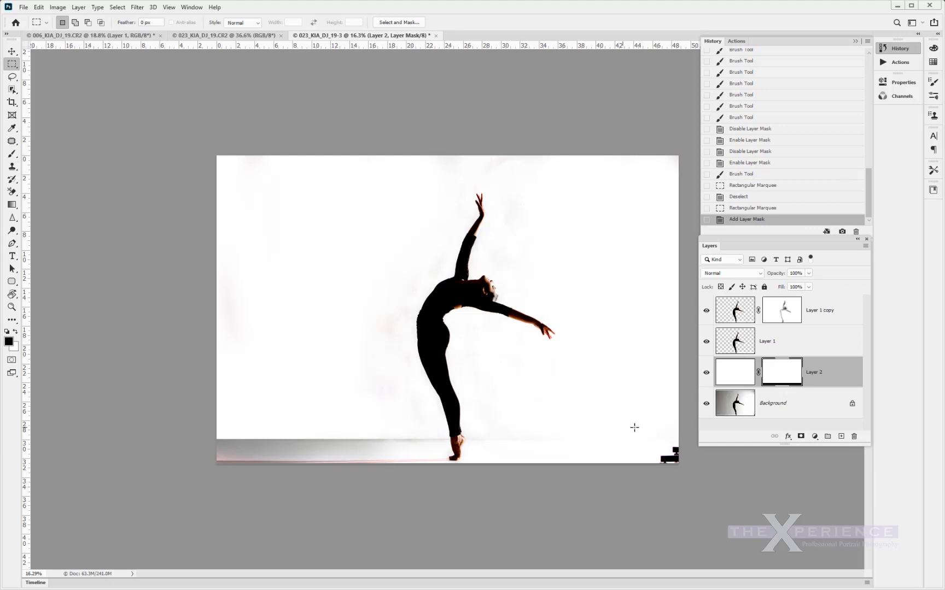
# Copy Layer 2's floor-strip mask onto Layer 1 and select the copied mask.
pyautogui.click(788, 349)
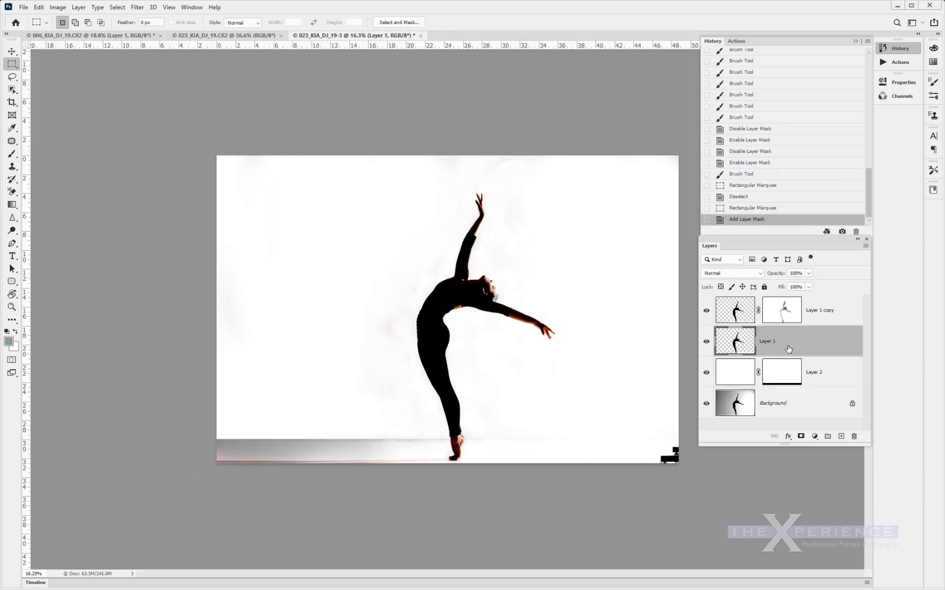
pyautogui.moveTo(784, 374); pyautogui.dragTo(789, 349)
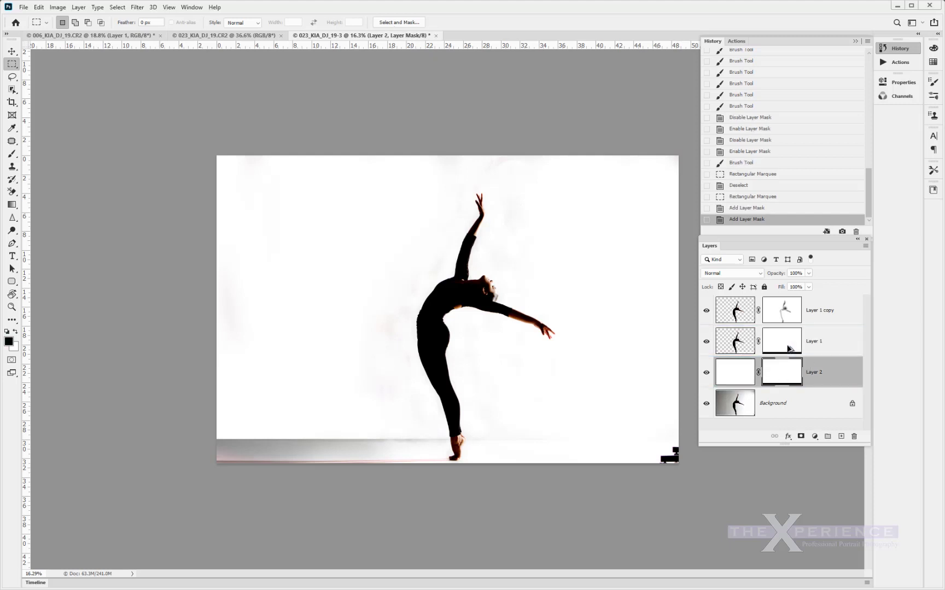
pyautogui.click(786, 345)
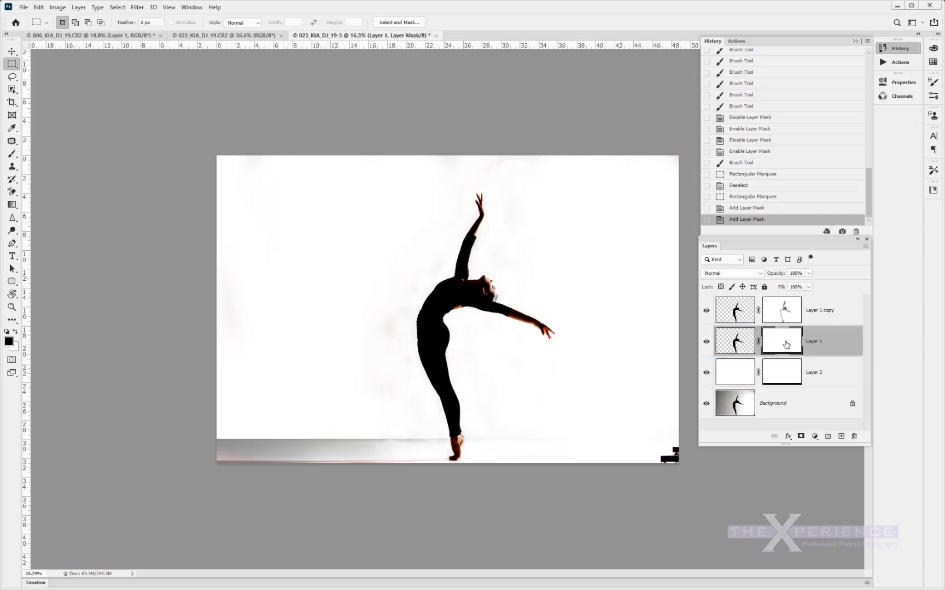
pyautogui.moveTo(745, 345); pyautogui.dragTo(773, 345)
pyautogui.keyDown('ctrl'); pyautogui.click(772, 345); pyautogui.keyUp('ctrl')
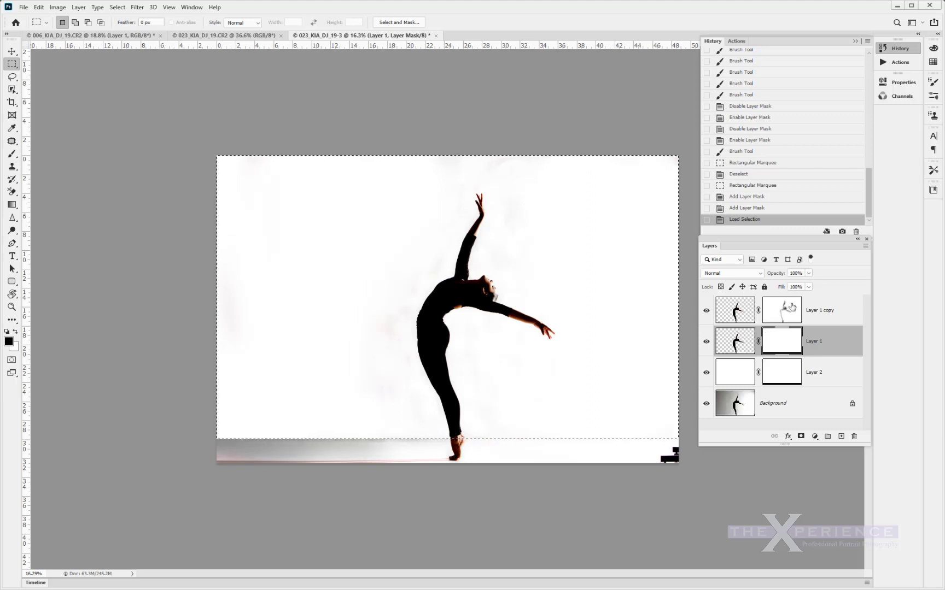
pyautogui.hotkey('ctrl', 'd')
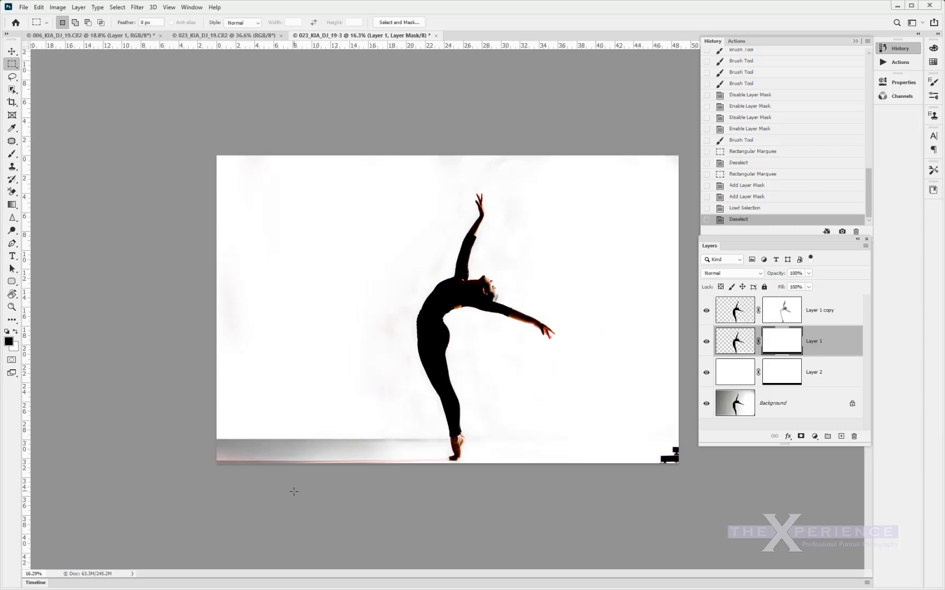
# Flatten the image and move it into the 023_KIA_DJ_19.CR2 document as a layer above the original photo.
pyautogui.scroll(-1, 445, 392)
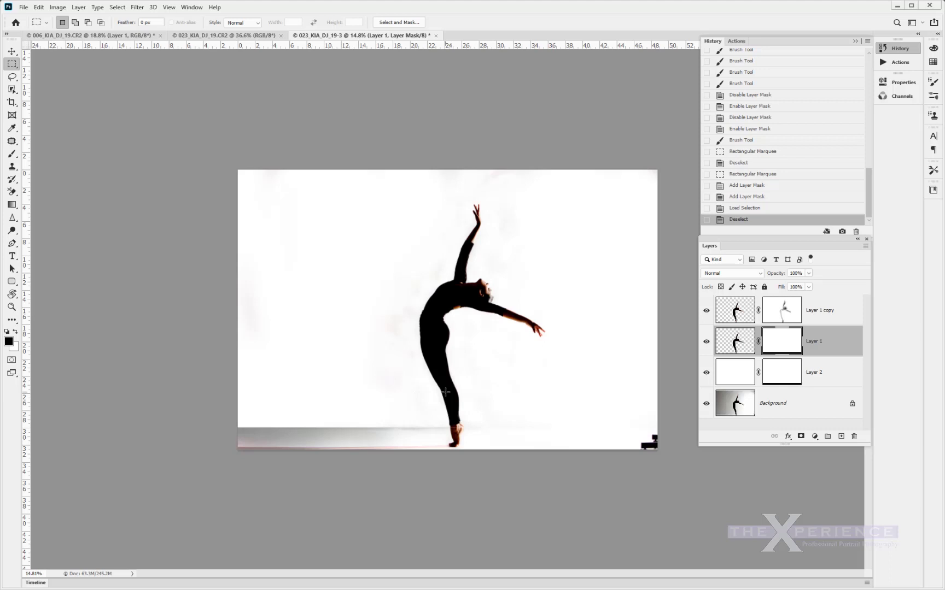
pyautogui.hotkey('ctrl', 'shift', 'f')
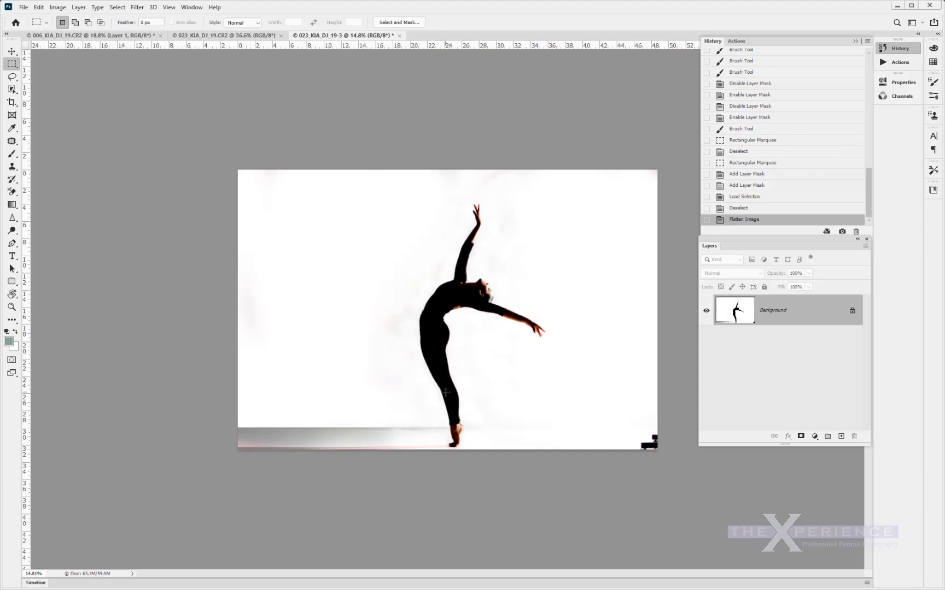
pyautogui.click(12, 52)
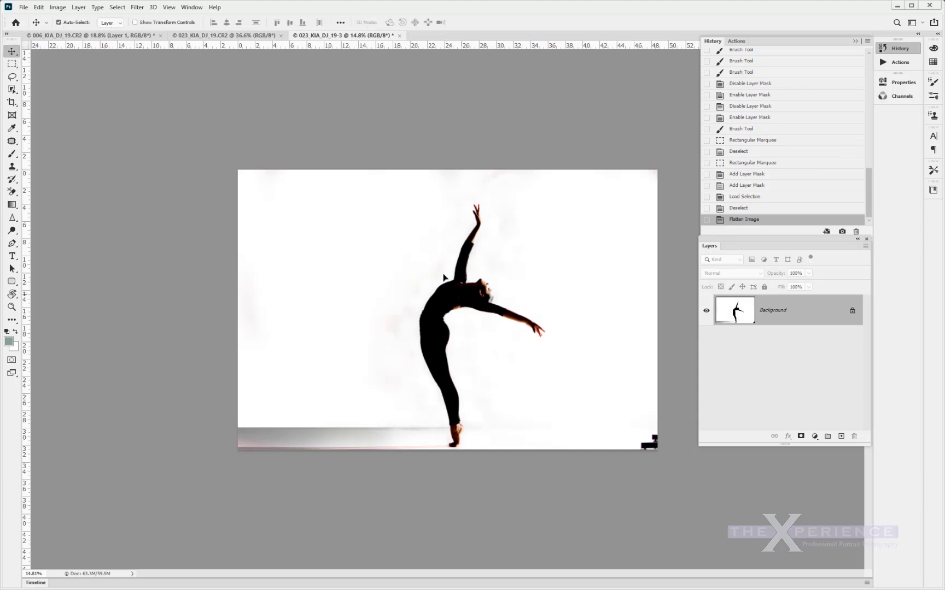
pyautogui.click(259, 36)
pyautogui.moveTo(259, 38); pyautogui.dragTo(372, 202)
pyautogui.scroll(-3, 445, 304)
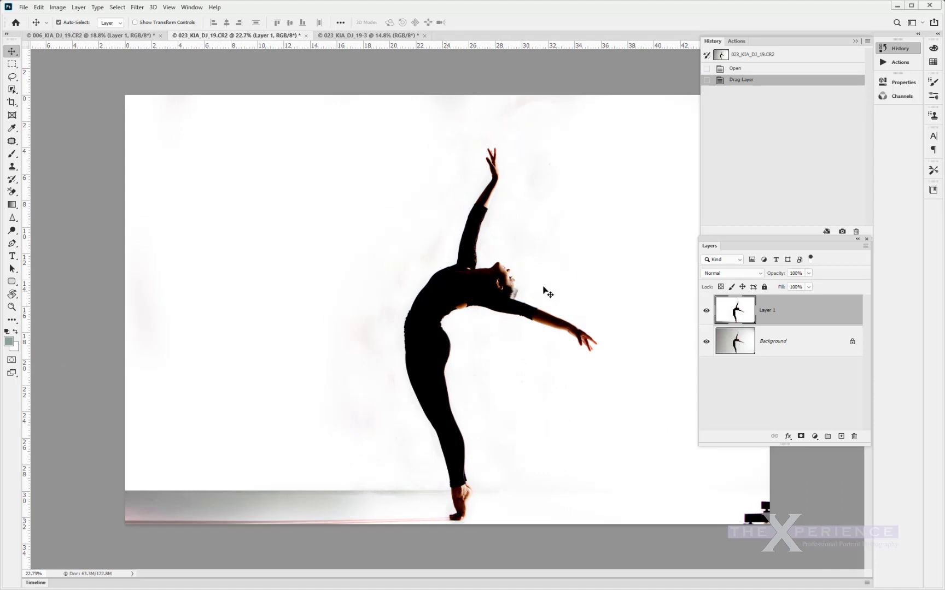
pyautogui.scroll(5, 495, 208)
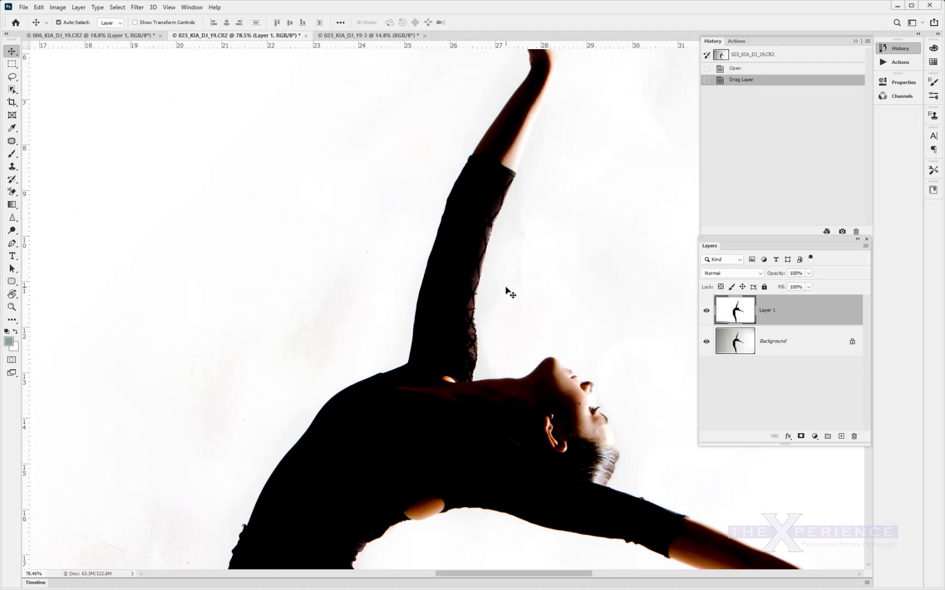
pyautogui.scroll(-3, 488, 296)
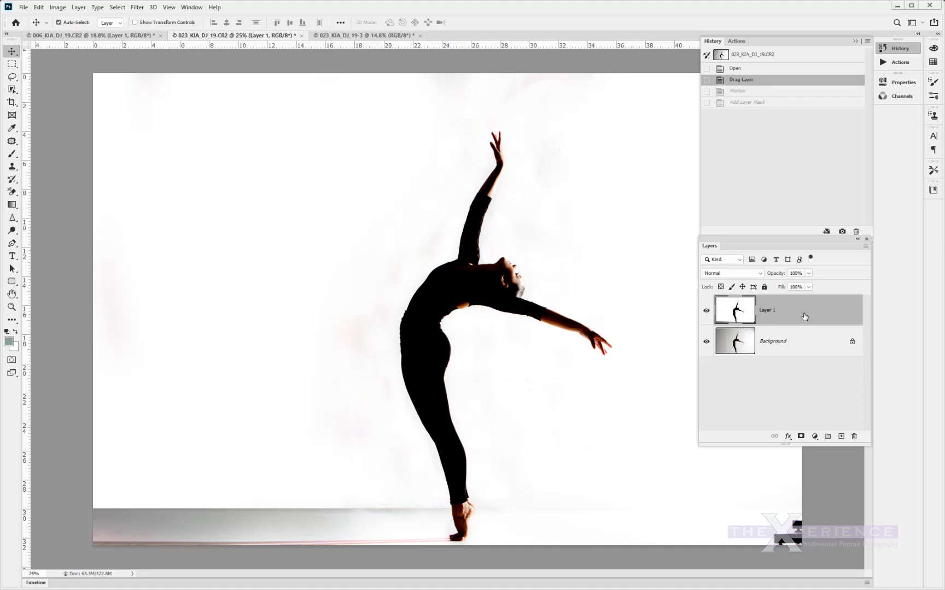
# Duplicate Layer 1 twice and whiten the top copy with Levels, sampling the white point from the backdrop beside the raised arm.
pyautogui.hotkey('ctrl', 'j')
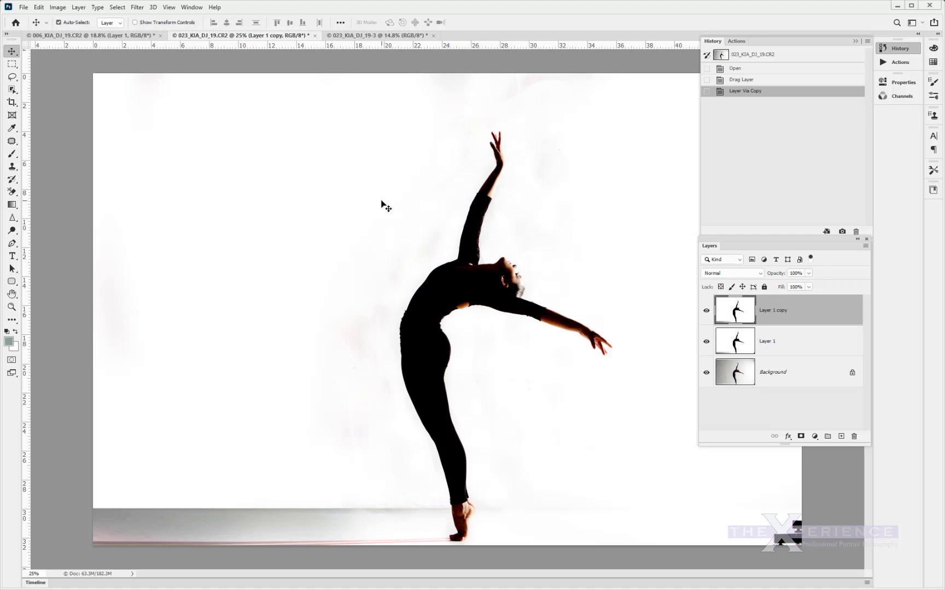
pyautogui.hotkey('ctrl', 'j')
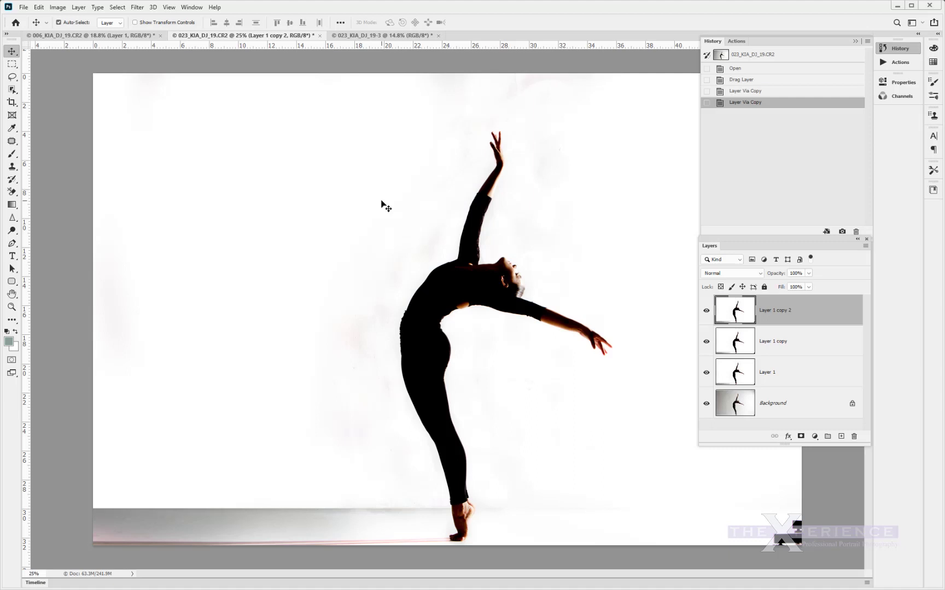
pyautogui.hotkey('ctrl', 'l')
pyautogui.click(250, 215)
pyautogui.click(433, 252)
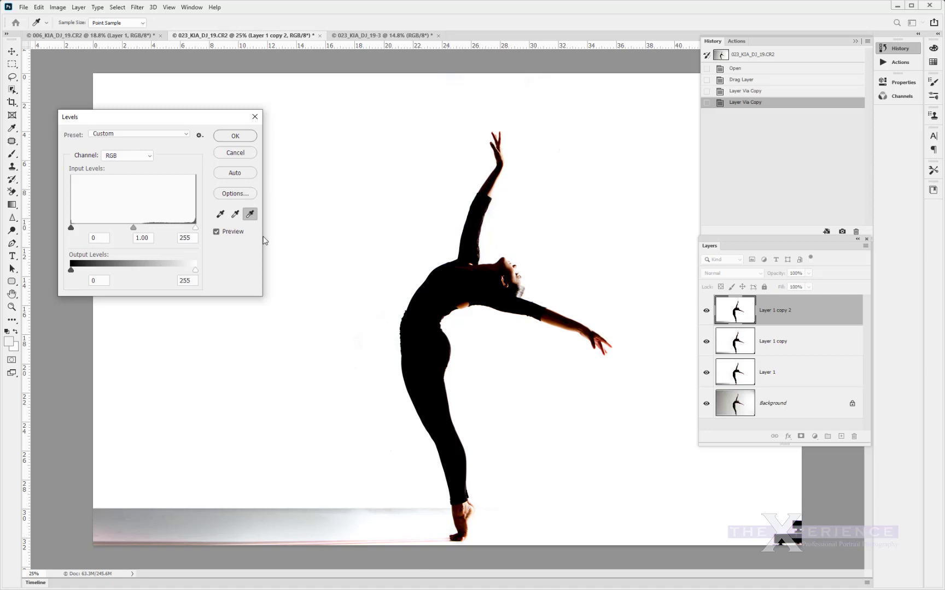
pyautogui.click(234, 137)
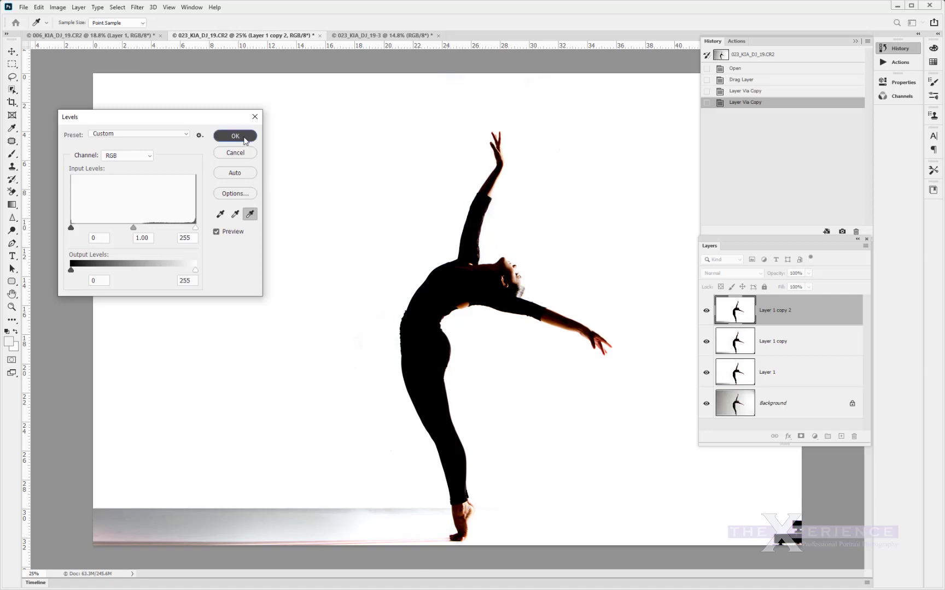
# Add a layer mask to Layer 1 copy 2 and hide Layer 1 copy and Layer 1.
pyautogui.click(801, 436)
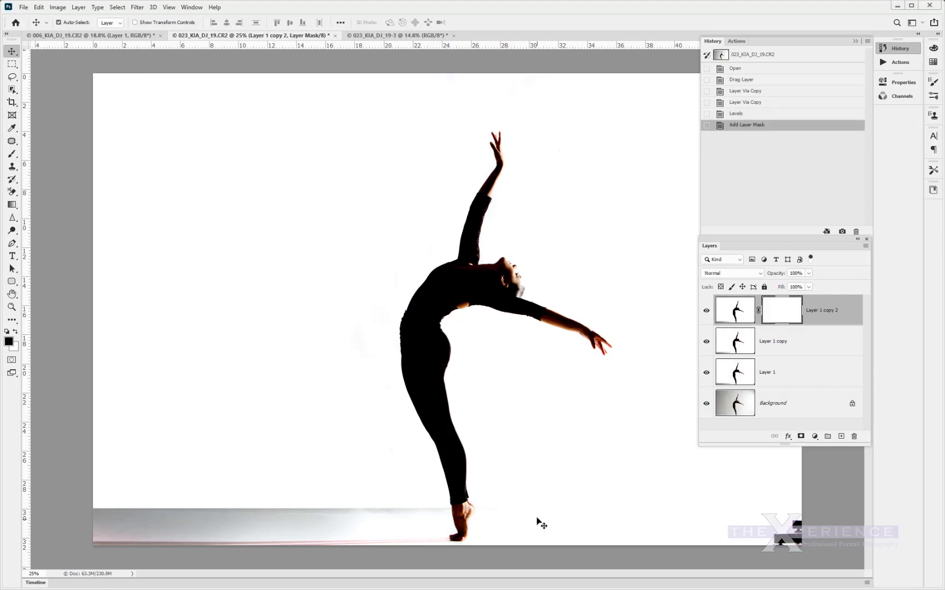
pyautogui.scroll(-3, 537, 517)
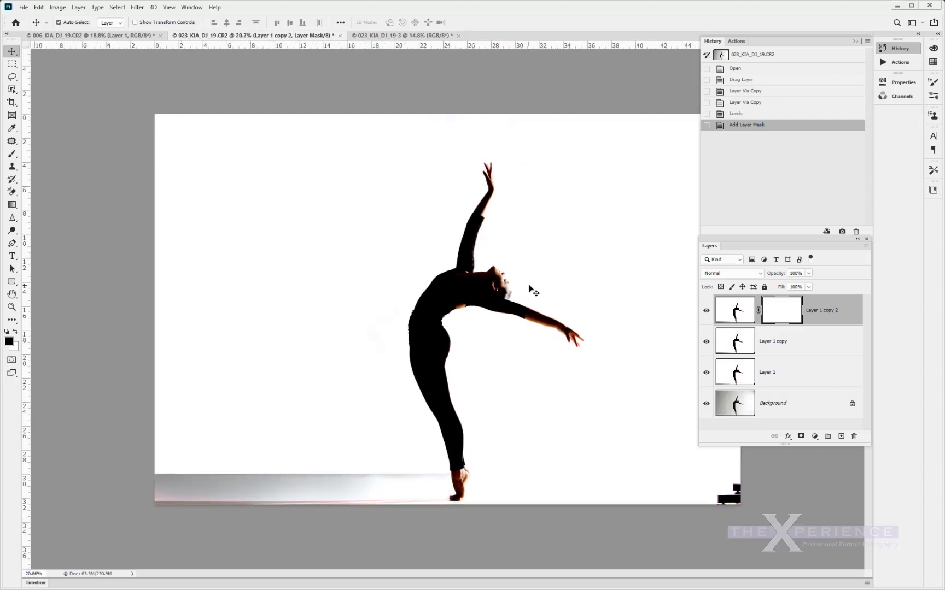
pyautogui.click(706, 341)
pyautogui.scroll(-3, 285, 469)
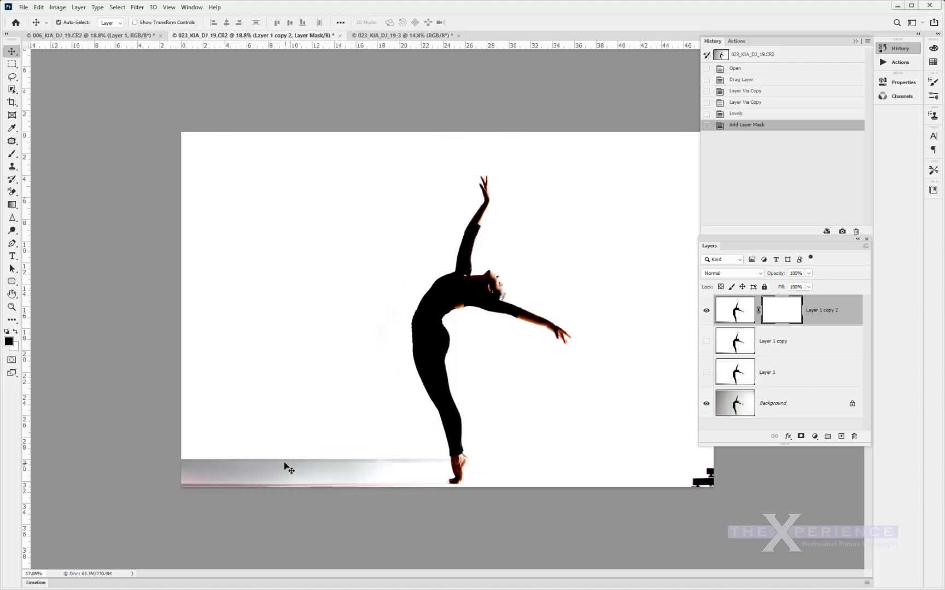
# Select the full-width floor strip and paint the mask in black inside it with a size 500 brush at 30% opacity.
pyautogui.click(12, 64)
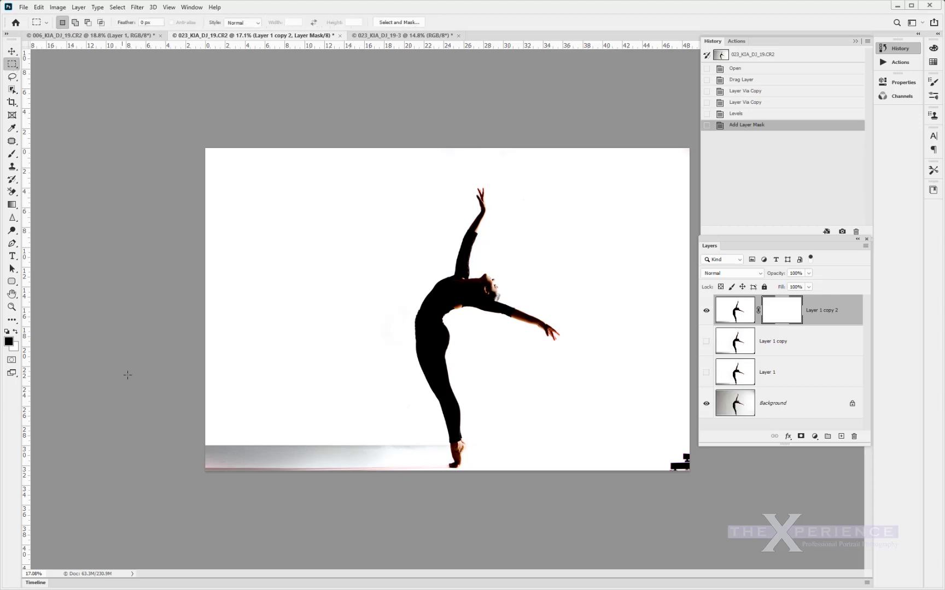
pyautogui.moveTo(202, 447); pyautogui.dragTo(738, 490)
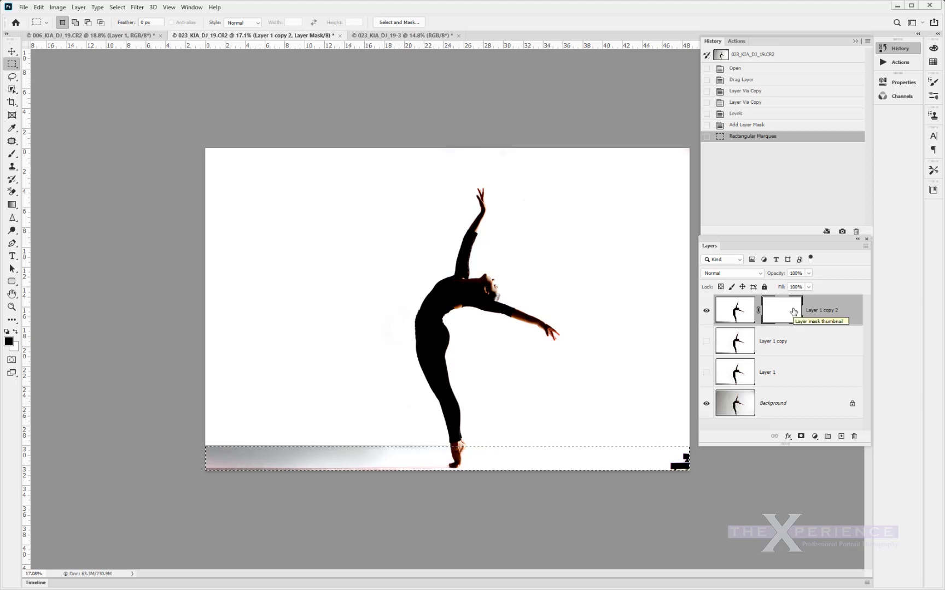
pyautogui.press('b')
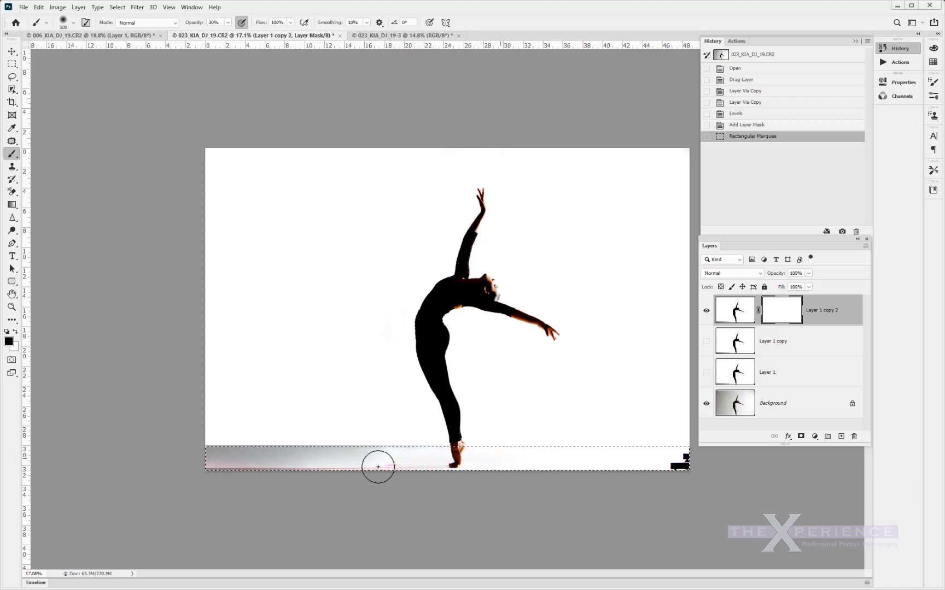
pyautogui.moveTo(670, 463); pyautogui.dragTo(542, 462)
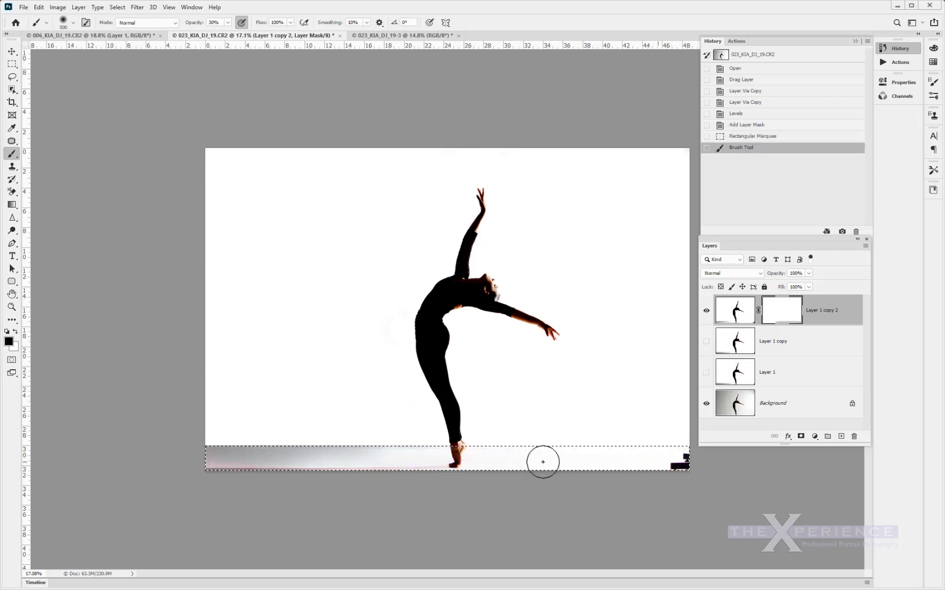
pyautogui.moveTo(415, 459); pyautogui.dragTo(329, 456)
pyautogui.moveTo(595, 460)
pyautogui.mouseDown()
pyautogui.moveTo(257, 465)
pyautogui.moveTo(362, 447)
pyautogui.mouseUp()
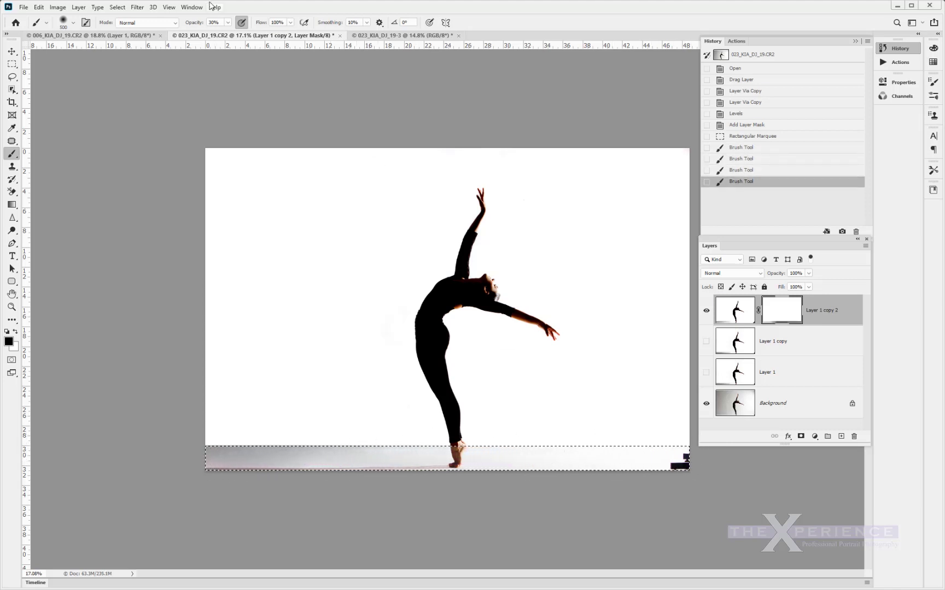
# Feather the floor-strip selection by 25 pixels, paint the mask in black across the floor, and deselect.
pyautogui.click(117, 8)
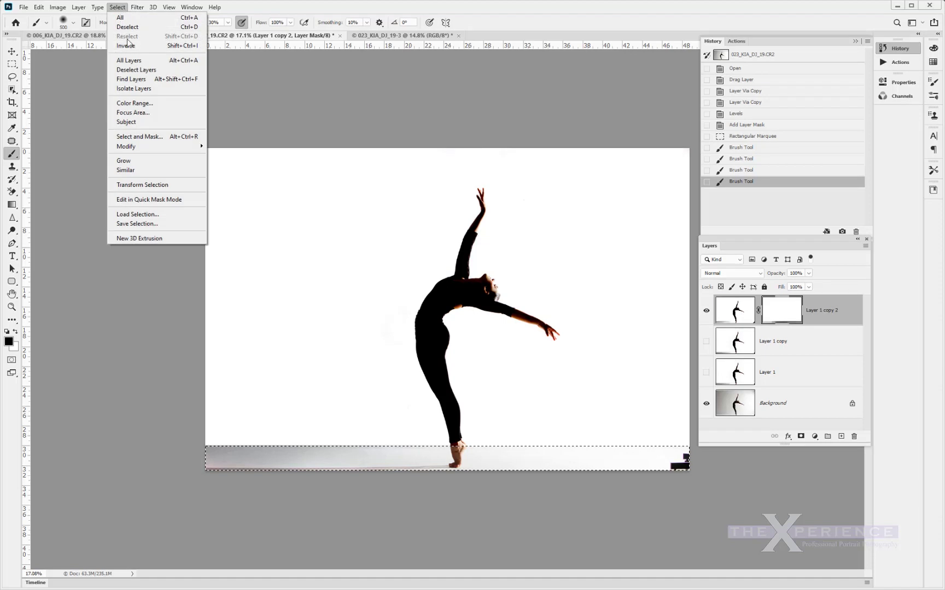
pyautogui.moveTo(136, 146)
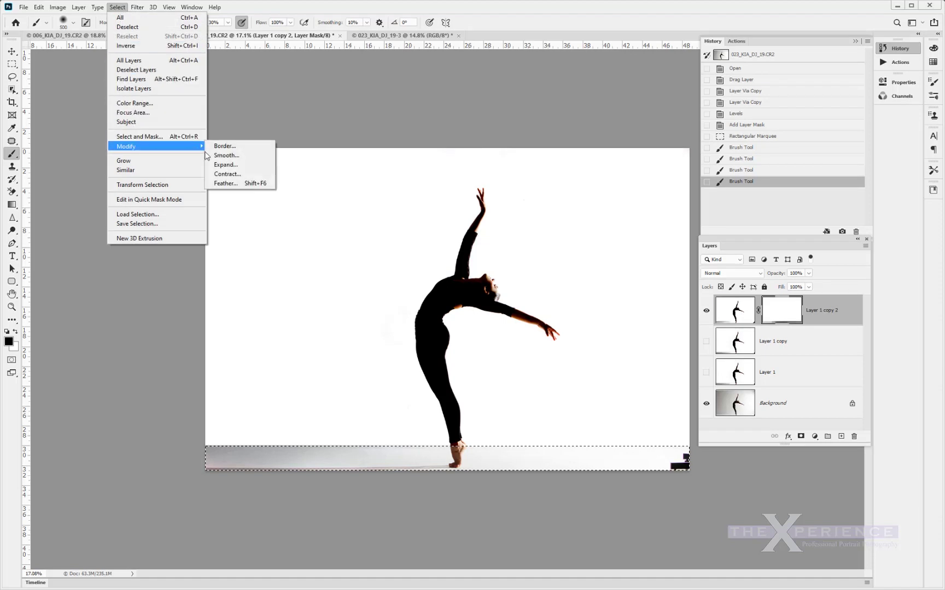
pyautogui.click(232, 185)
pyautogui.write('25')
pyautogui.click(526, 197)
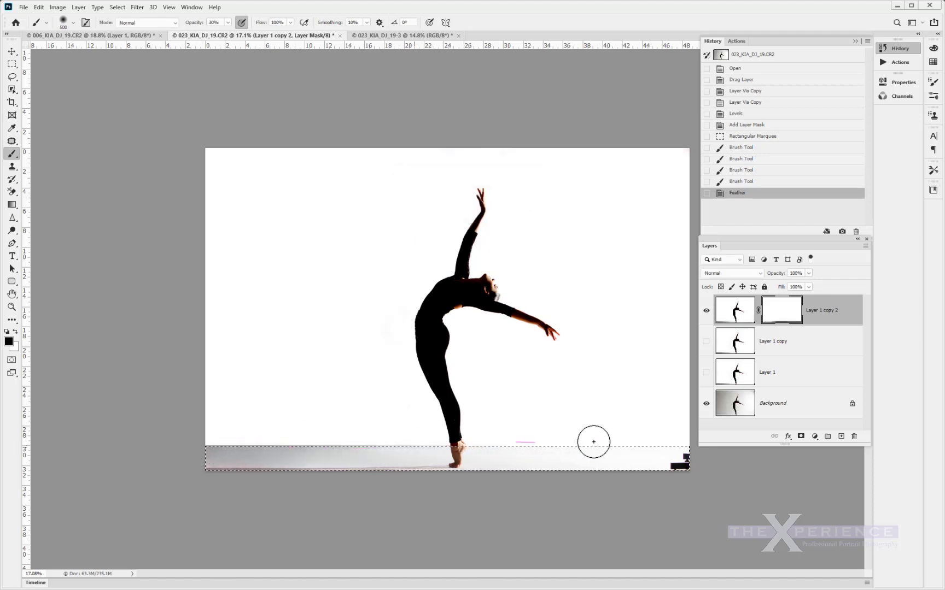
pyautogui.moveTo(214, 465); pyautogui.dragTo(645, 468)
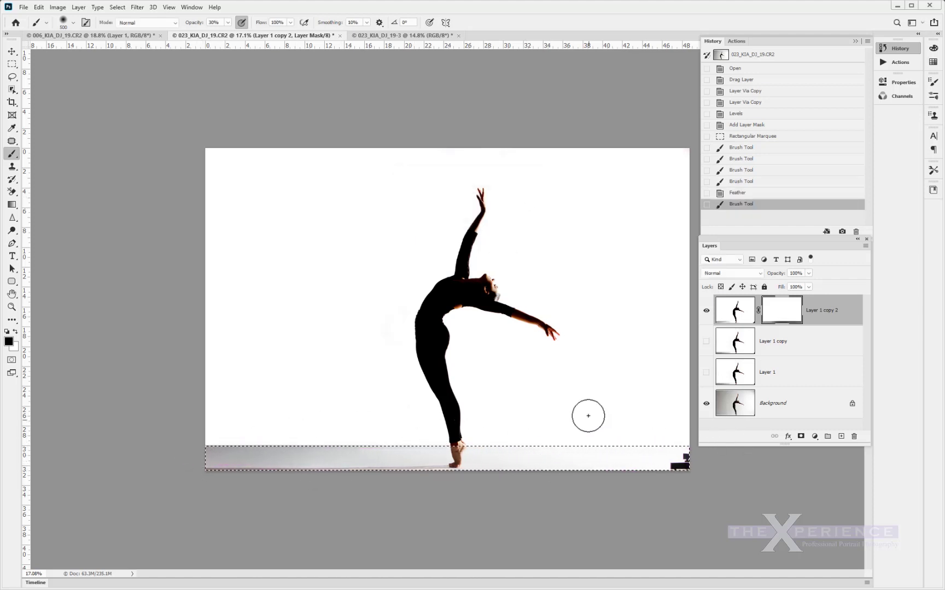
pyautogui.hotkey('ctrl', 'd')
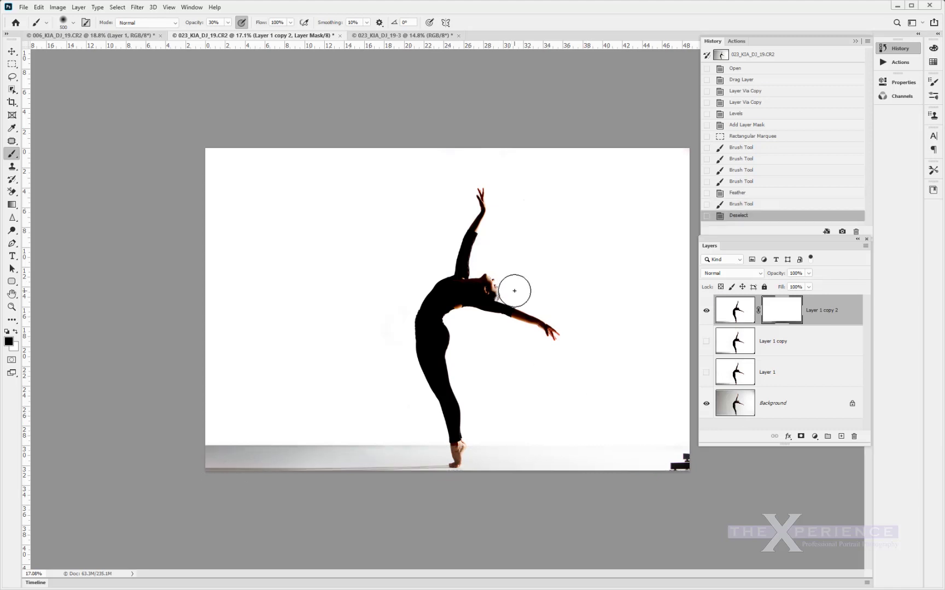
# Compare the dancer's upper body with Layer 1 copy 2 hidden and shown.
pyautogui.scroll(6, 513, 291)
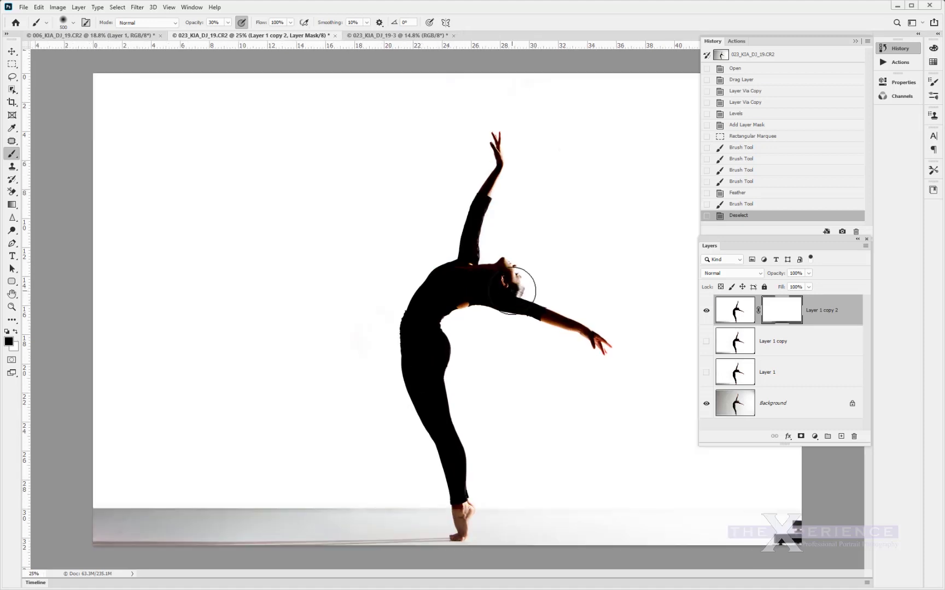
pyautogui.moveTo(505, 281); pyautogui.dragTo(429, 290)
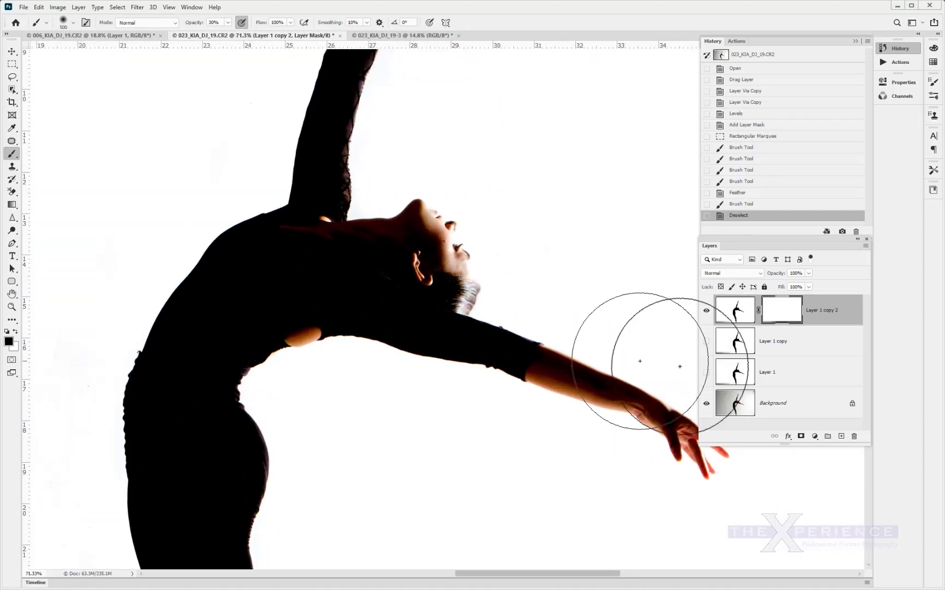
pyautogui.click(707, 310)
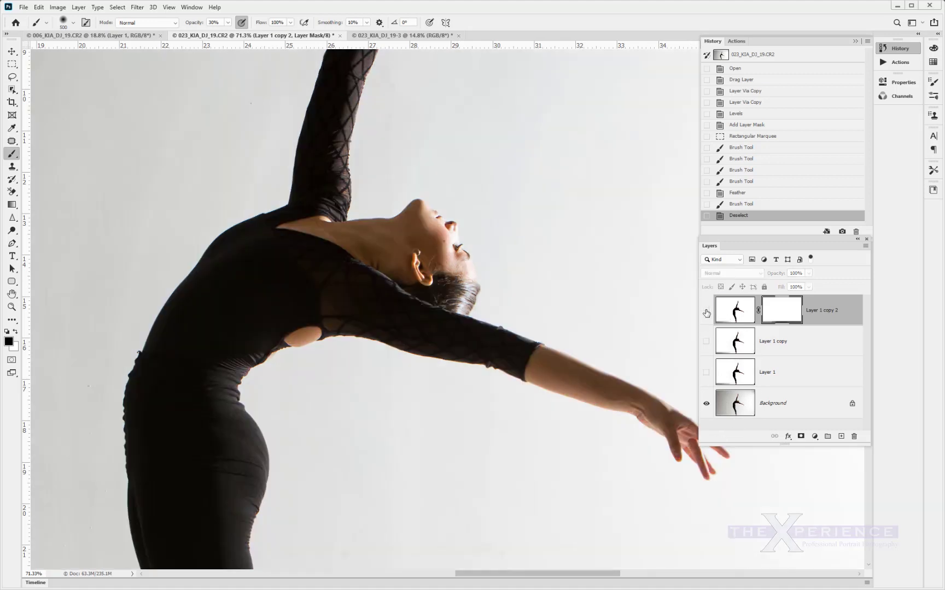
pyautogui.click(706, 313)
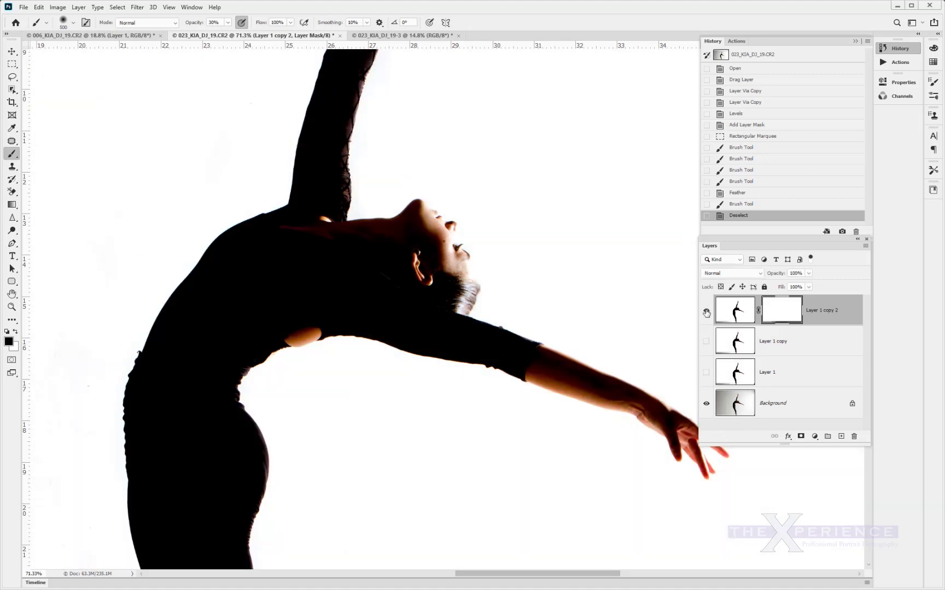
pyautogui.click(706, 312)
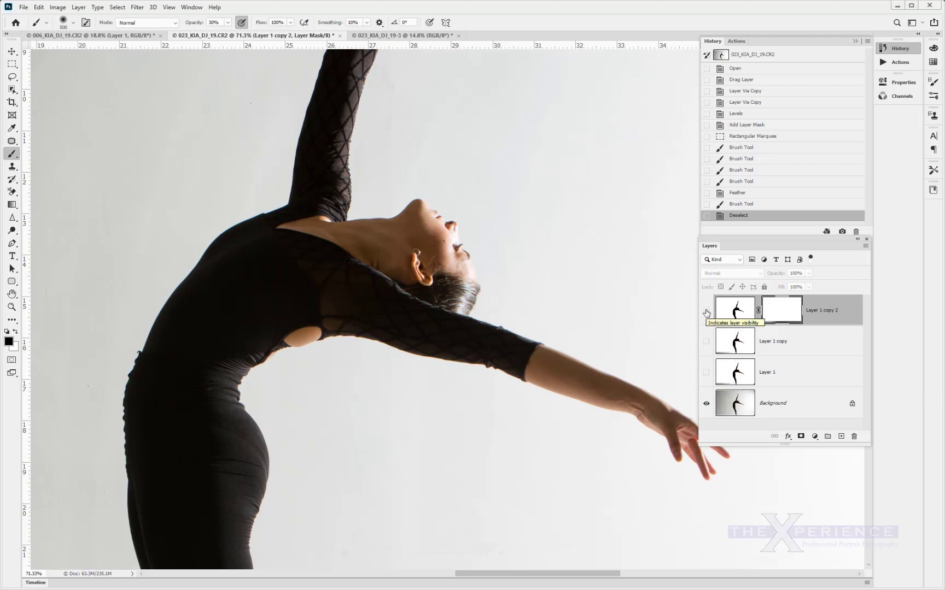
pyautogui.click(706, 313)
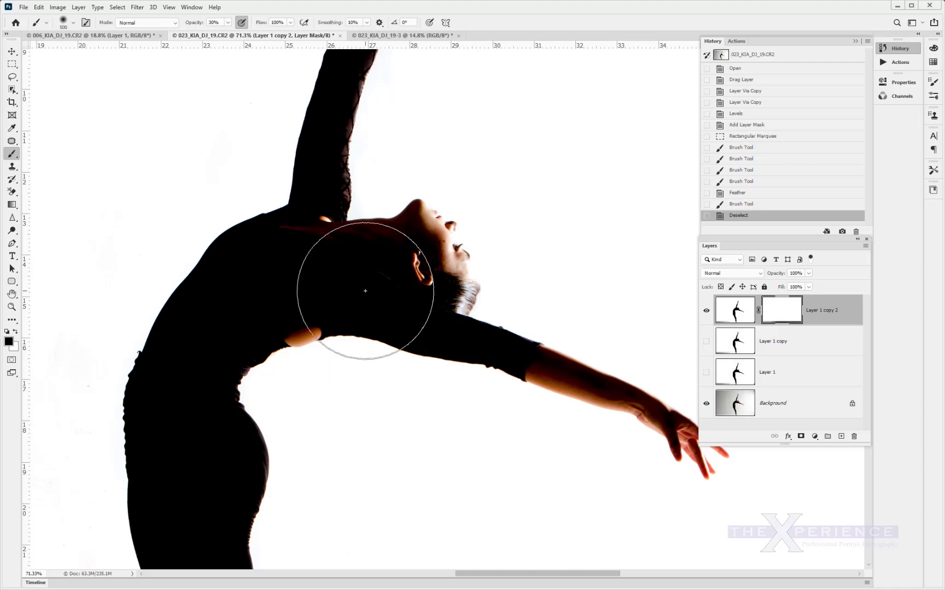
# Paint the mask in black at 30% opacity over the ear and cheek at brush size 200 and the hairline at size 90.
pyautogui.press('[')
pyautogui.press('[')
pyautogui.press('[')
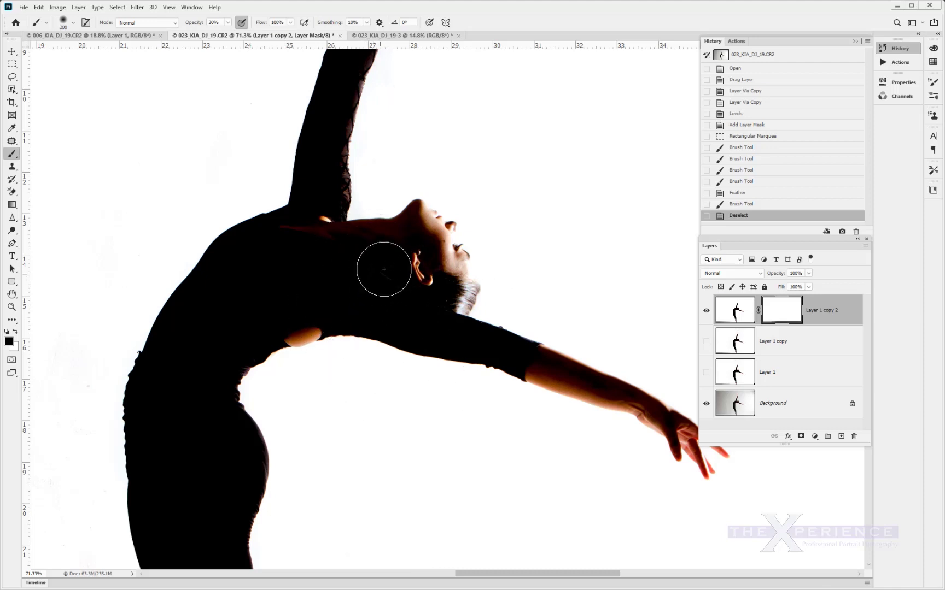
pyautogui.moveTo(410, 251)
pyautogui.mouseDown()
pyautogui.moveTo(423, 268)
pyautogui.moveTo(435, 232)
pyautogui.moveTo(432, 263)
pyautogui.moveTo(444, 276)
pyautogui.mouseUp()
pyautogui.press('[')
pyautogui.press('[')
pyautogui.press('[')
pyautogui.press('[')
pyautogui.press('[')
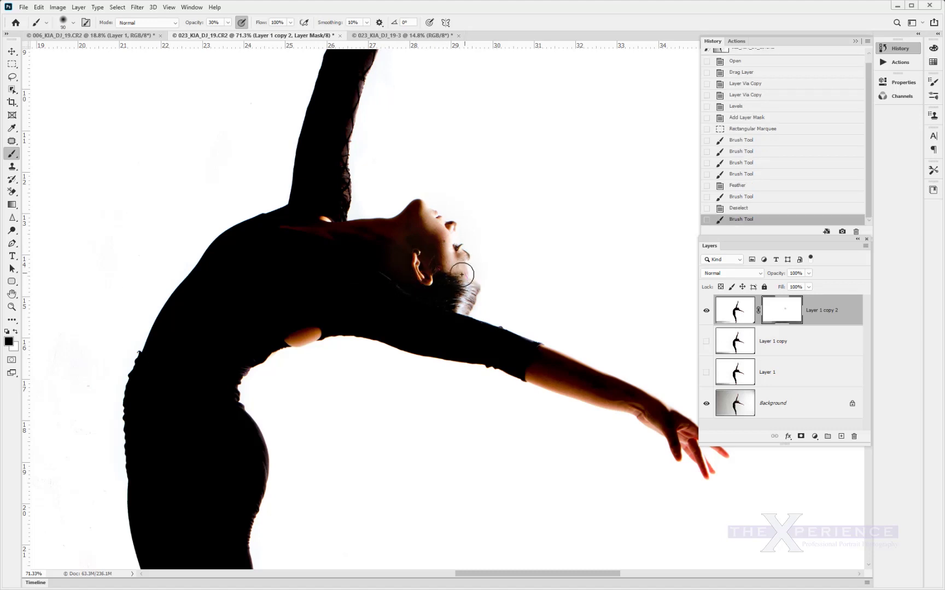
pyautogui.click(462, 272)
# Paint the mask in black over the forehead and pulled-back hair with a size 50 brush at 30% opacity.
pyautogui.scroll(5, 459, 271)
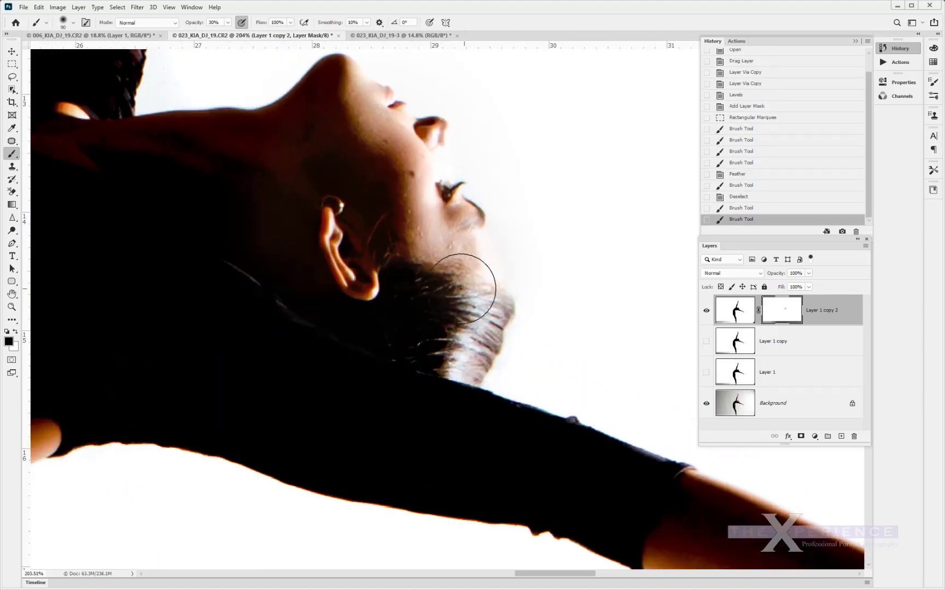
pyautogui.press('[')
pyautogui.press('[')
pyautogui.press('[')
pyautogui.press('[')
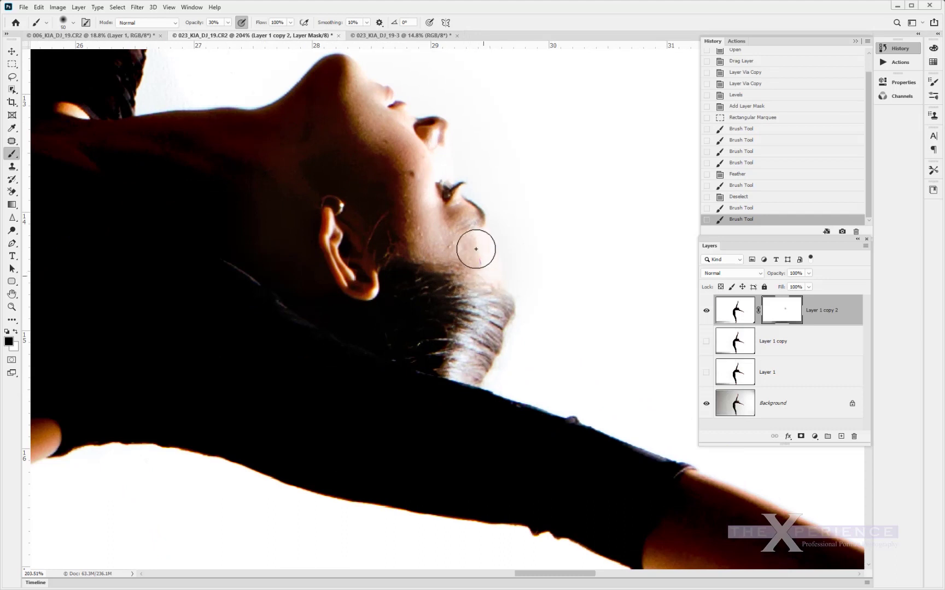
pyautogui.moveTo(484, 336)
pyautogui.mouseDown()
pyautogui.moveTo(448, 383)
pyautogui.moveTo(448, 306)
pyautogui.mouseUp()
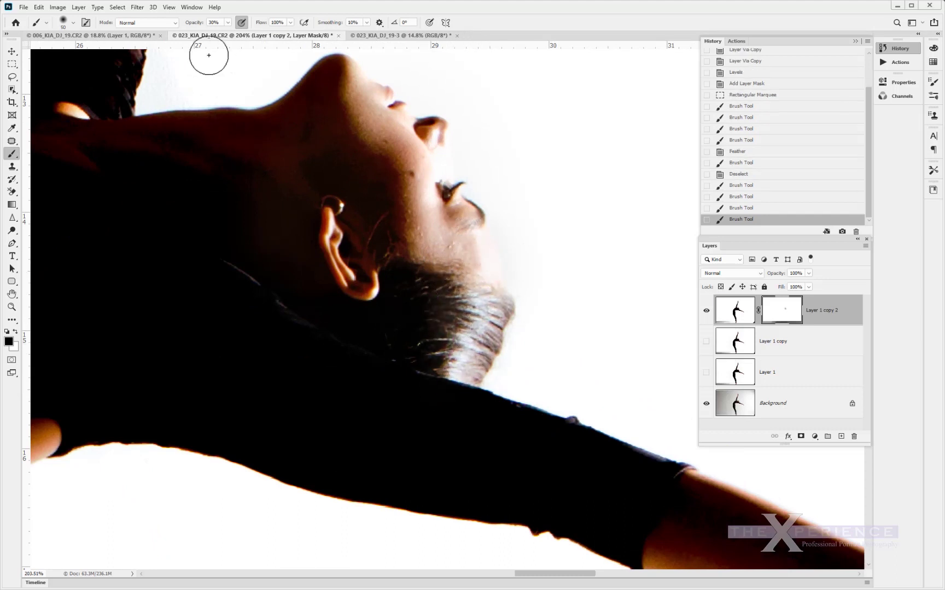
# Set the brush opacity to 52% and paint the mask in black over the dancer's face.
pyautogui.moveTo(194, 23); pyautogui.dragTo(204, 23)
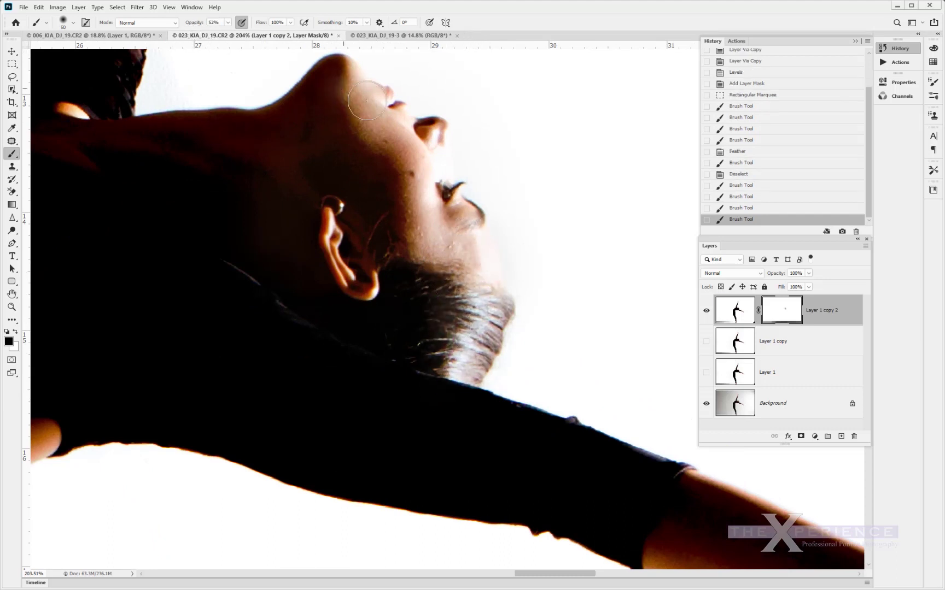
pyautogui.moveTo(421, 146)
pyautogui.mouseDown()
pyautogui.moveTo(431, 183)
pyautogui.moveTo(422, 169)
pyautogui.moveTo(425, 161)
pyautogui.moveTo(436, 200)
pyautogui.moveTo(486, 289)
pyautogui.moveTo(431, 186)
pyautogui.moveTo(432, 154)
pyautogui.mouseUp()
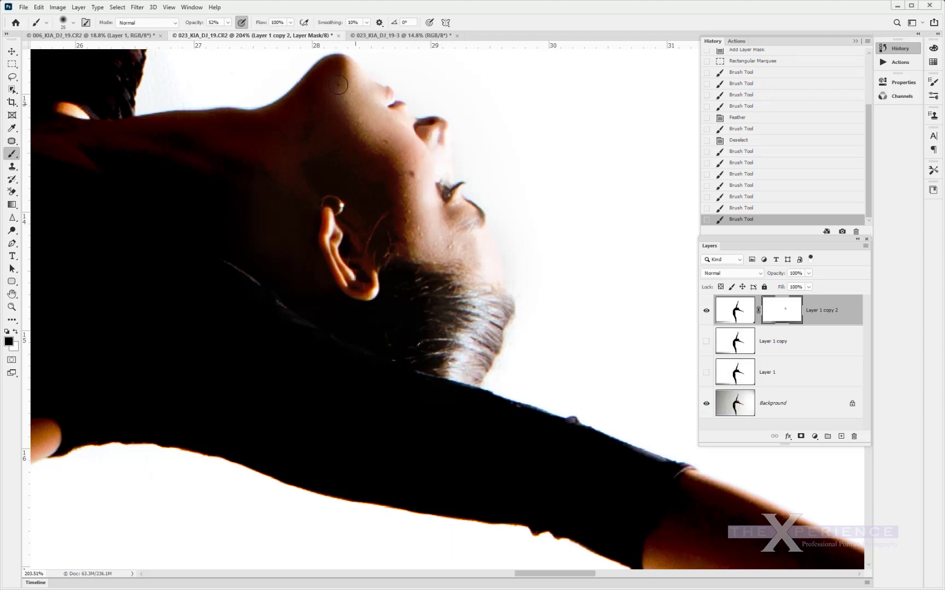
# Enlarge the brush, set its opacity to 73%, and paint the mask in black over the dancer's torso and legs.
pyautogui.scroll(-6, 235, 219)
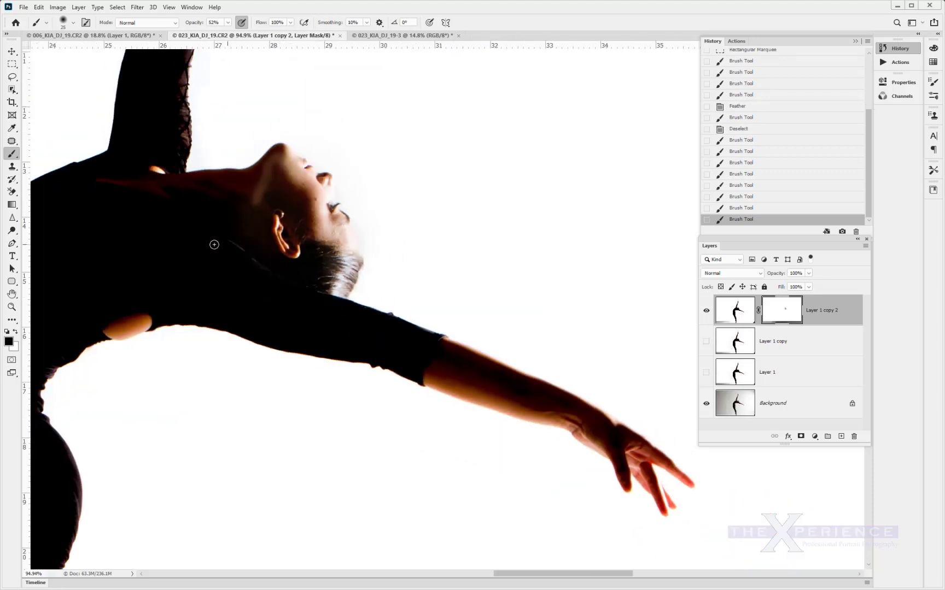
pyautogui.scroll(-1, 199, 249)
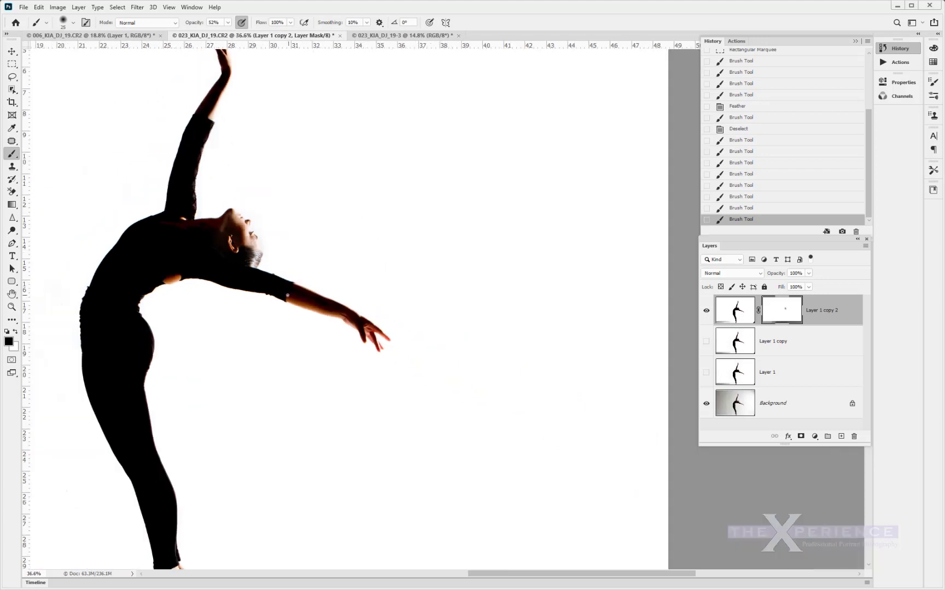
pyautogui.scroll(-1, 116, 280)
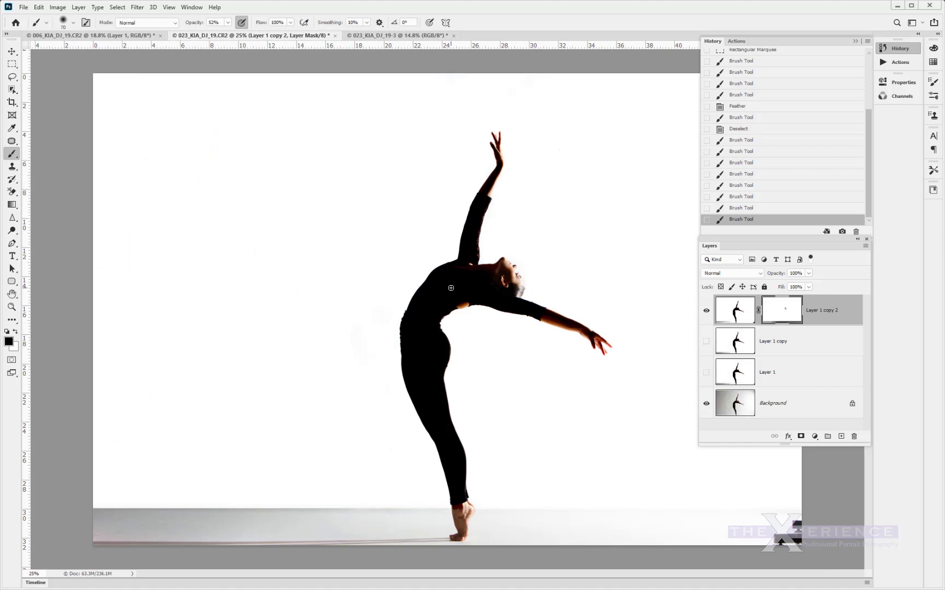
pyautogui.press(']')
pyautogui.press(']')
pyautogui.moveTo(194, 26); pyautogui.dragTo(212, 26)
pyautogui.press(']')
pyautogui.press(']')
pyautogui.moveTo(425, 350)
pyautogui.mouseDown()
pyautogui.moveTo(426, 316)
pyautogui.moveTo(447, 285)
pyautogui.moveTo(465, 274)
pyautogui.moveTo(490, 278)
pyautogui.moveTo(440, 293)
pyautogui.moveTo(416, 372)
pyautogui.moveTo(445, 442)
pyautogui.moveTo(460, 529)
pyautogui.moveTo(458, 506)
pyautogui.mouseUp()
pyautogui.press(']')
pyautogui.press('[')
pyautogui.press('[')
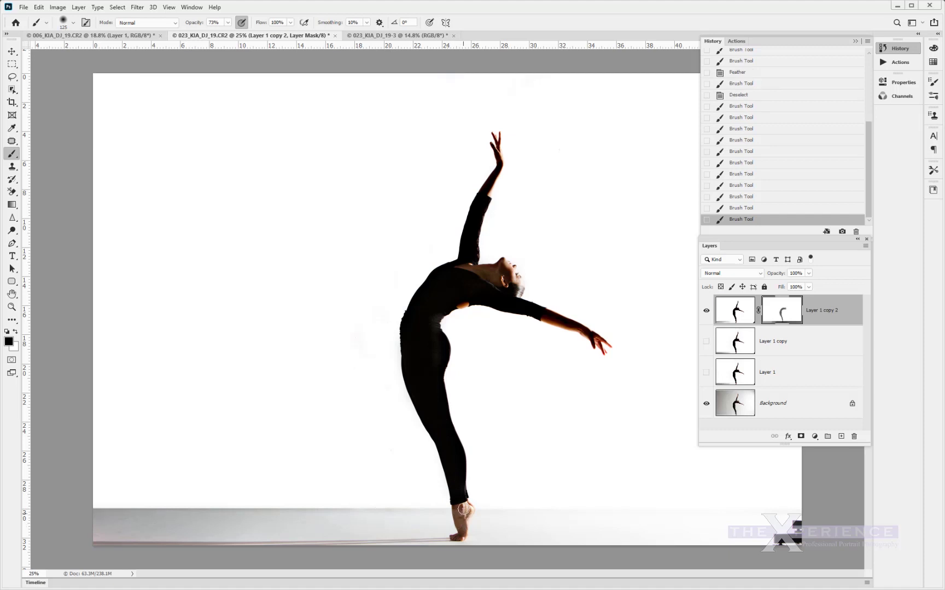
# Paint the mask in black along the raised arm with a size 125 brush at 73% opacity, and compare against the original.
pyautogui.moveTo(472, 241)
pyautogui.mouseDown()
pyautogui.moveTo(476, 208)
pyautogui.moveTo(500, 169)
pyautogui.mouseUp()
pyautogui.scroll(5, 500, 169)
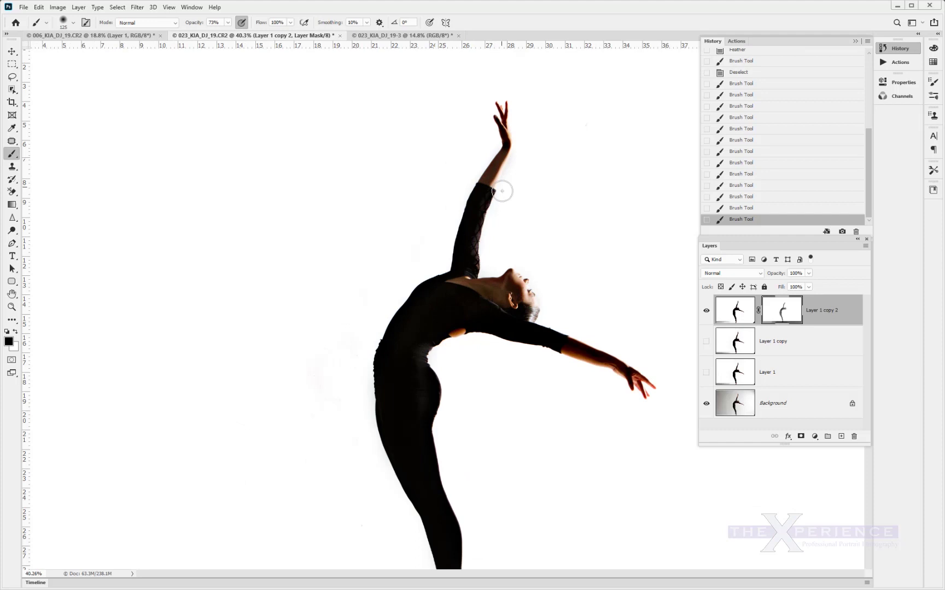
pyautogui.moveTo(449, 281); pyautogui.dragTo(446, 205)
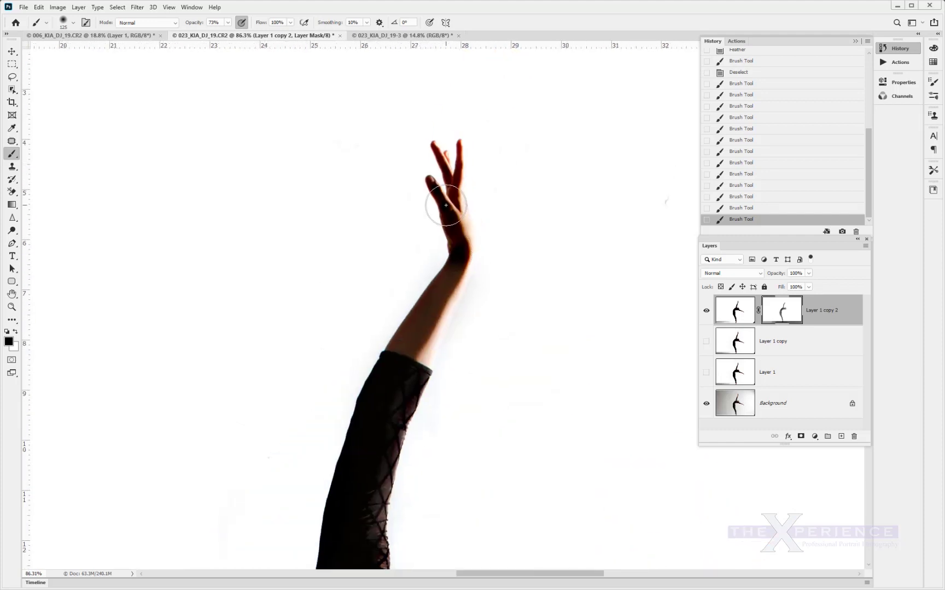
pyautogui.scroll(-5, 446, 205)
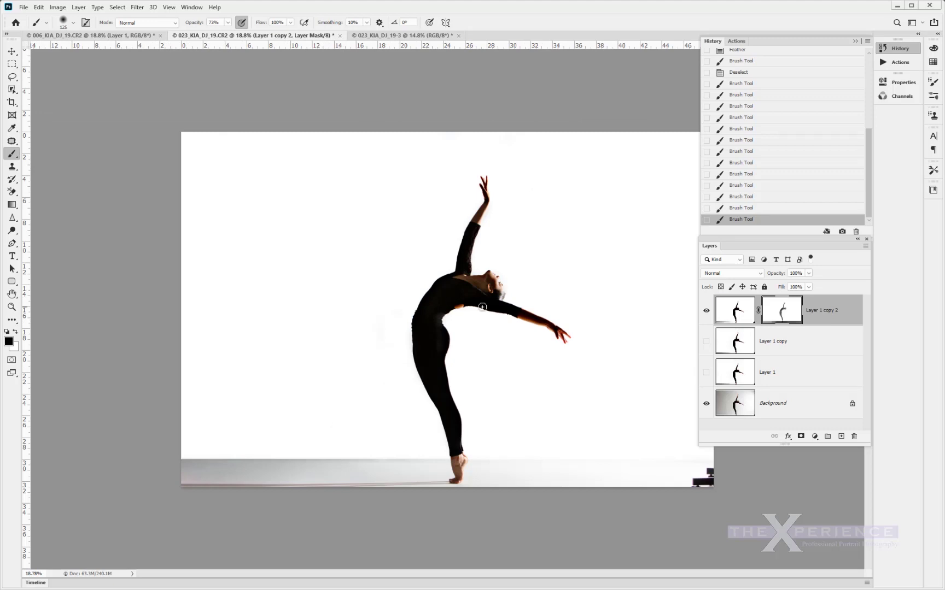
pyautogui.click(706, 312)
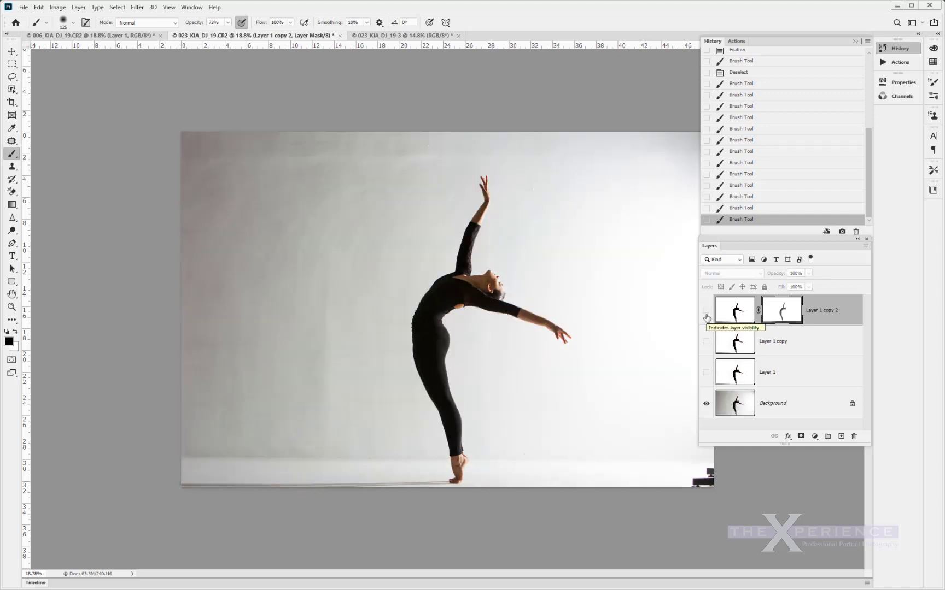
pyautogui.click(706, 314)
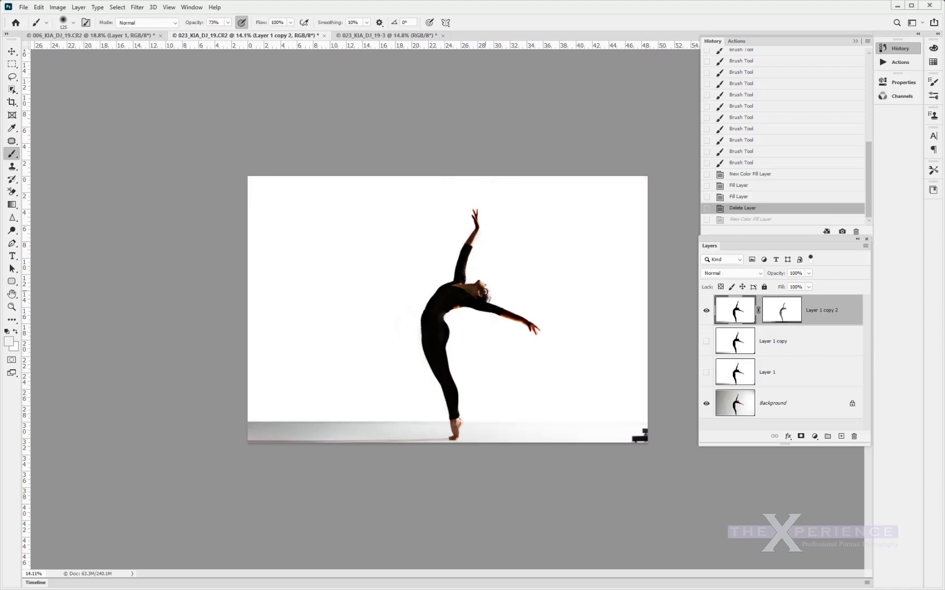
# Add a Solid Color fill layer above Layer 1 copy 2 in light purple e6c7fa.
pyautogui.click(814, 436)
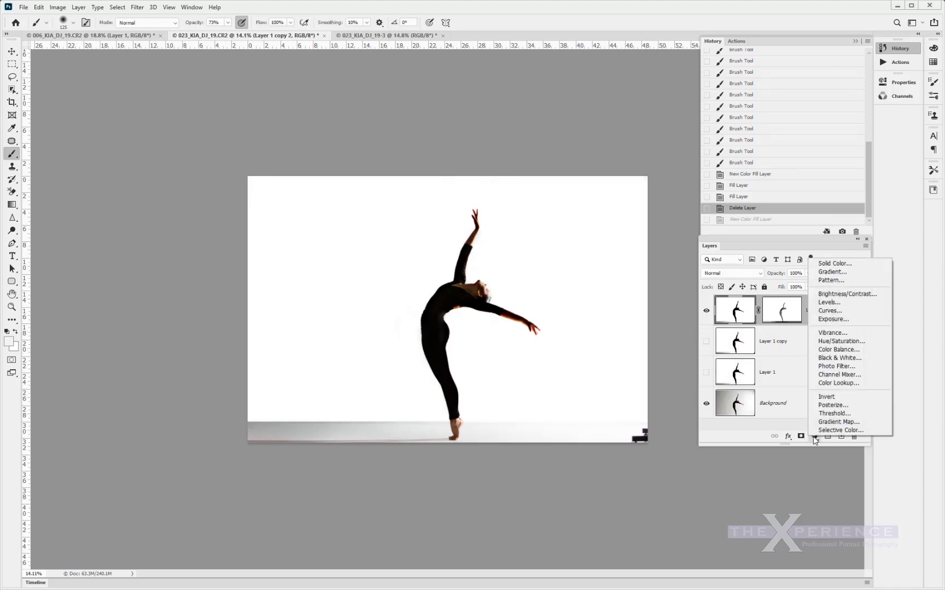
pyautogui.click(834, 263)
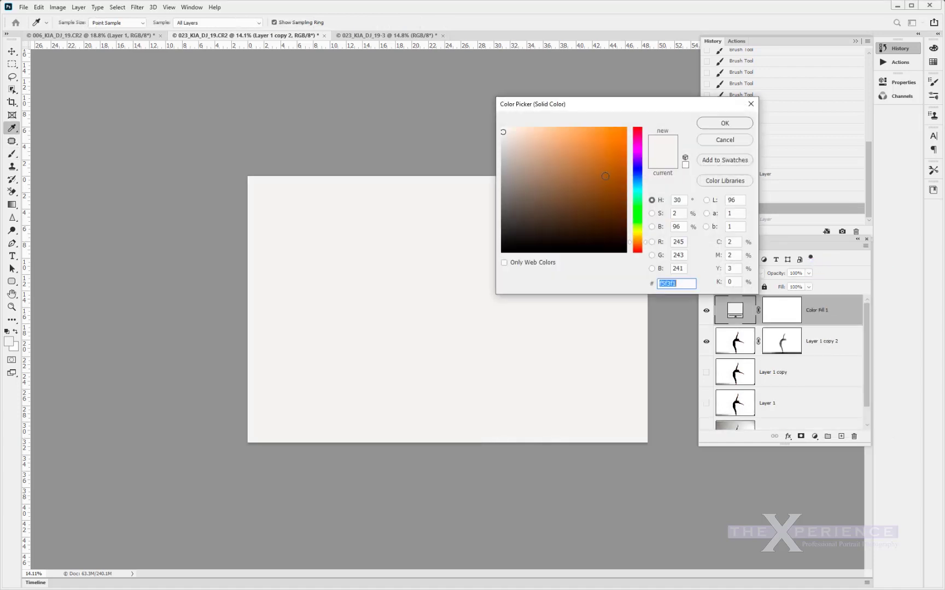
pyautogui.click(641, 158)
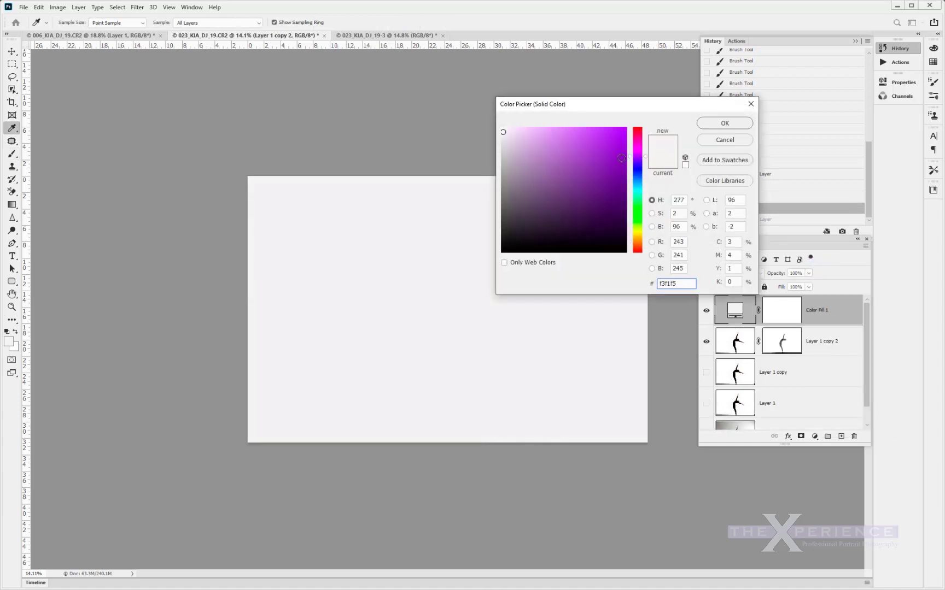
pyautogui.click(526, 129)
pyautogui.click(738, 128)
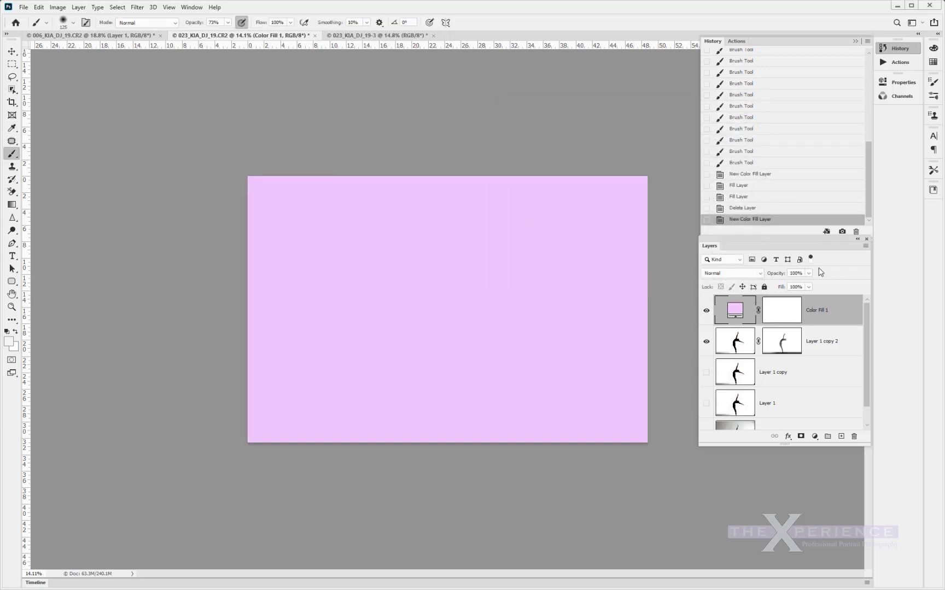
# Set the purple fill layer's blend mode to Darken and its opacity to 51%.
pyautogui.click(757, 273)
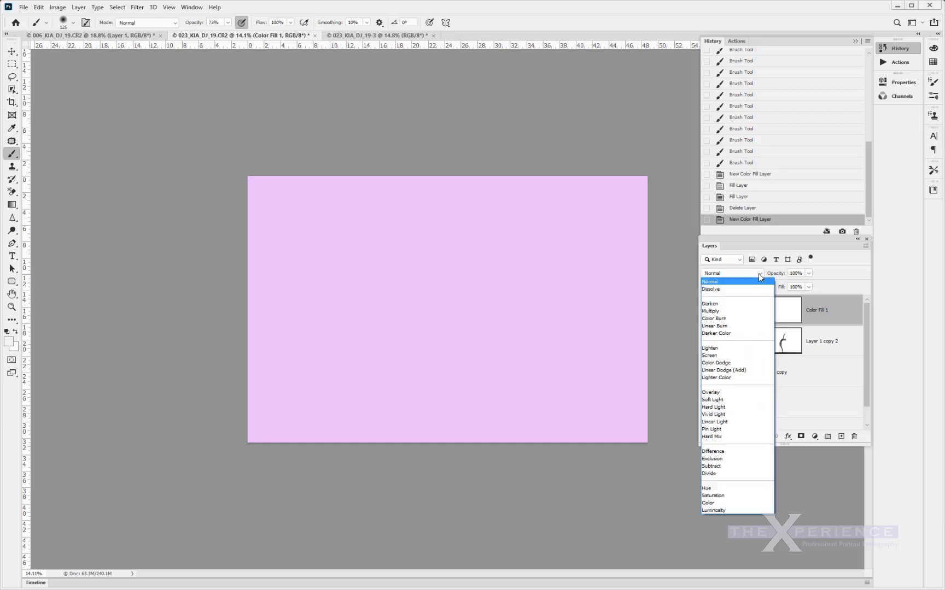
pyautogui.click(747, 304)
pyautogui.moveTo(781, 274); pyautogui.dragTo(756, 274)
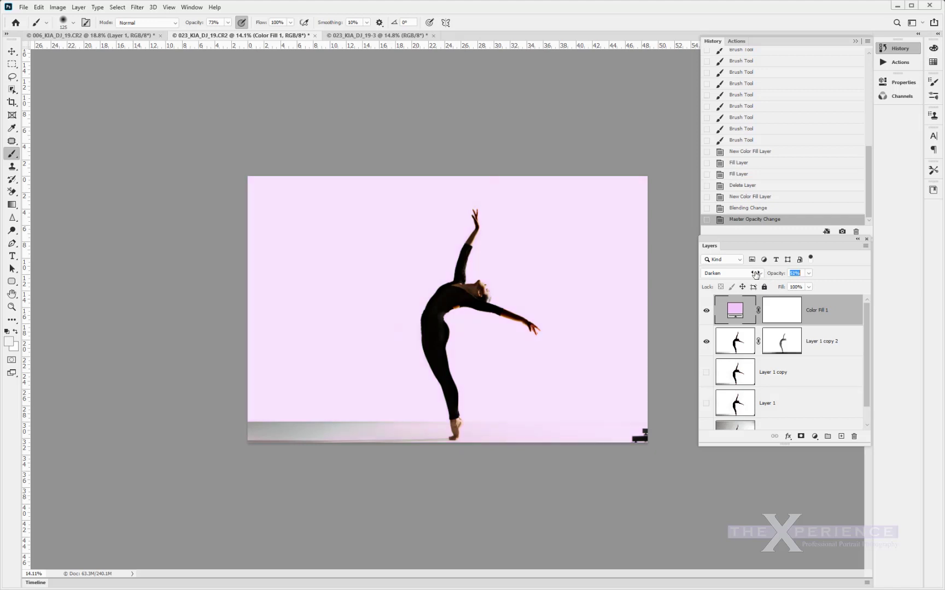
# Change the fill layer's color to dark navy blue 0a1059.
pyautogui.doubleClick(734, 310)
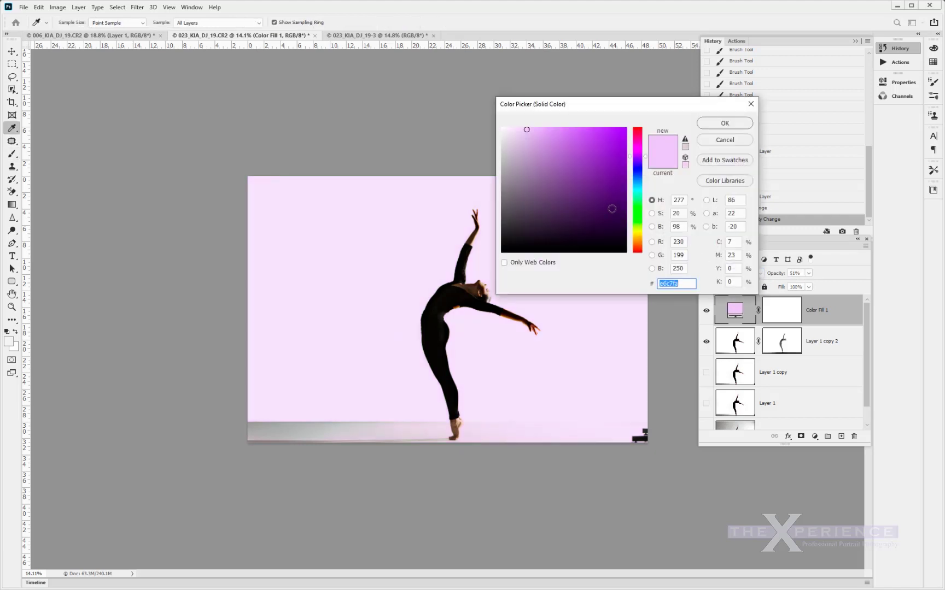
pyautogui.click(611, 208)
pyautogui.moveTo(635, 198); pyautogui.dragTo(642, 174)
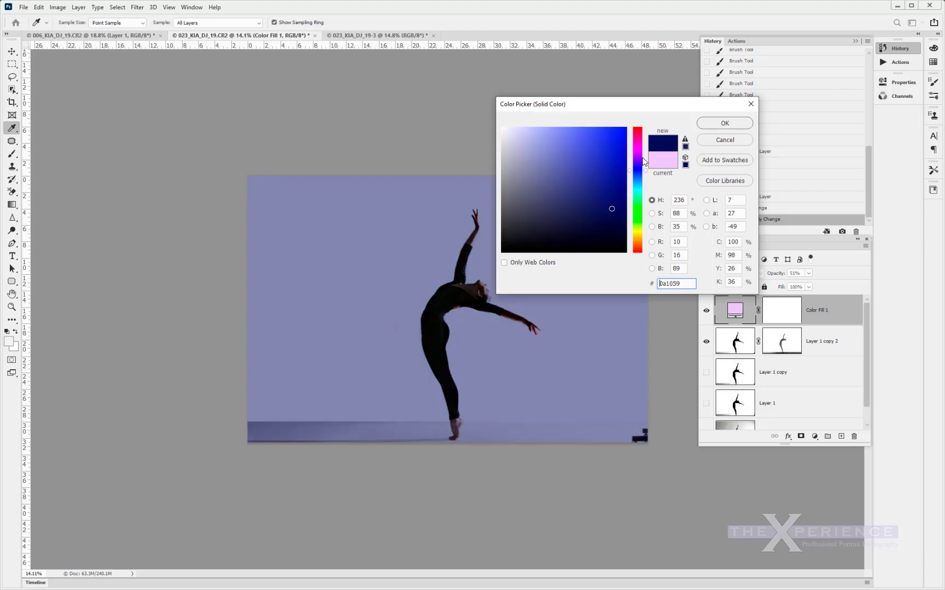
pyautogui.click(721, 124)
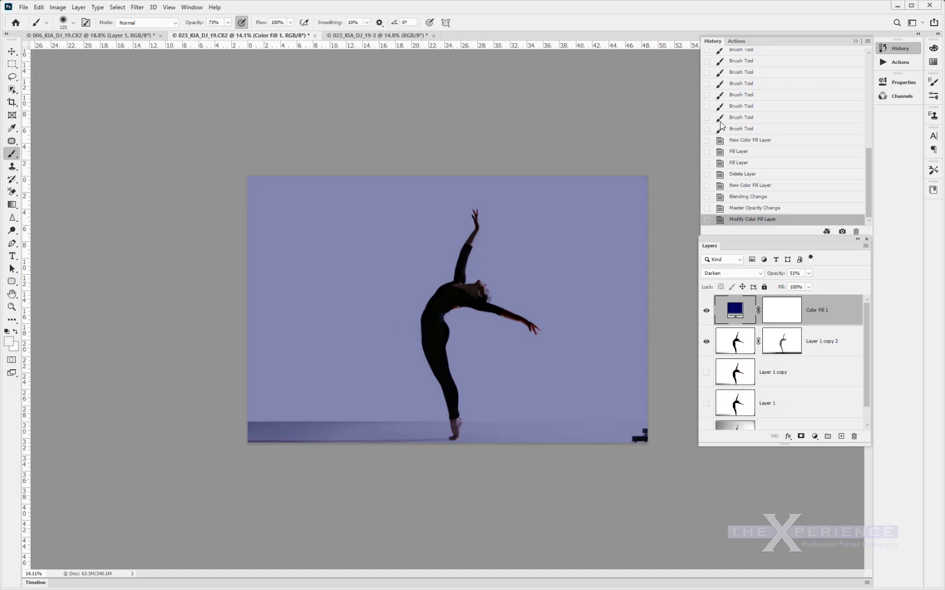
# Set the navy fill layer's opacity to 19% and its blend mode to Normal.
pyautogui.moveTo(780, 276); pyautogui.dragTo(761, 274)
pyautogui.click(752, 273)
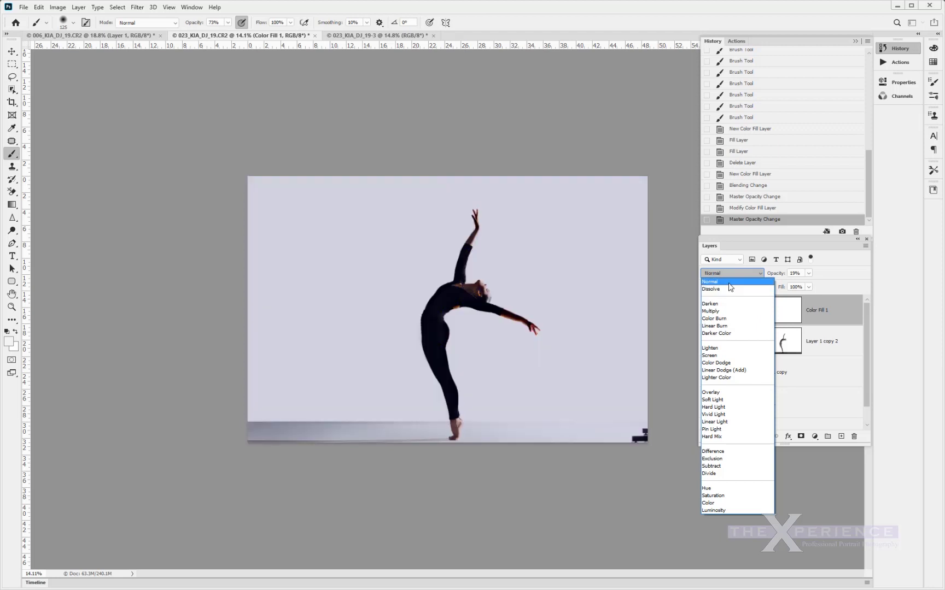
pyautogui.click(729, 282)
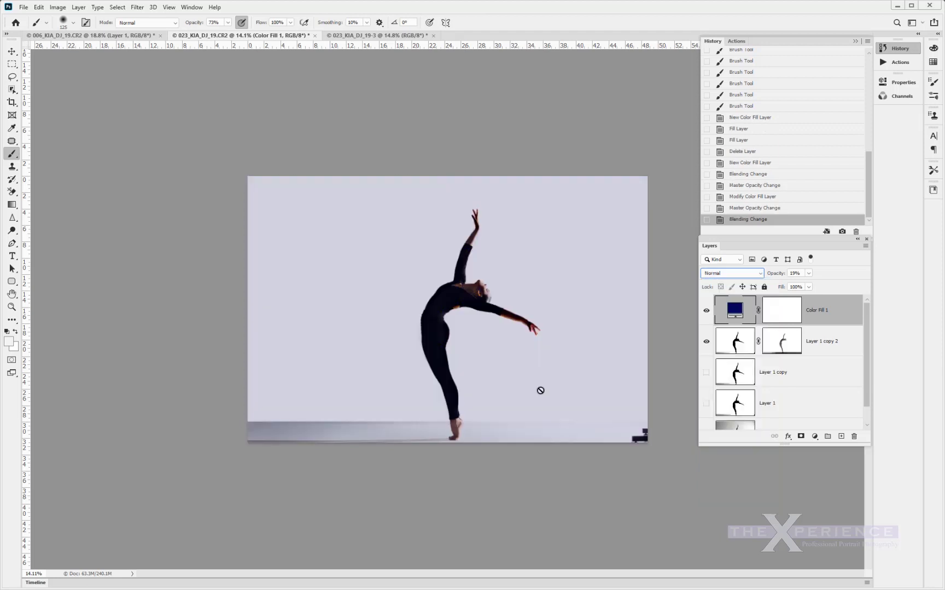
# Rasterize the Color Fill 1 layer and hide it to compare the image without the tint.
pyautogui.click(515, 496)
pyautogui.click(442, 229)
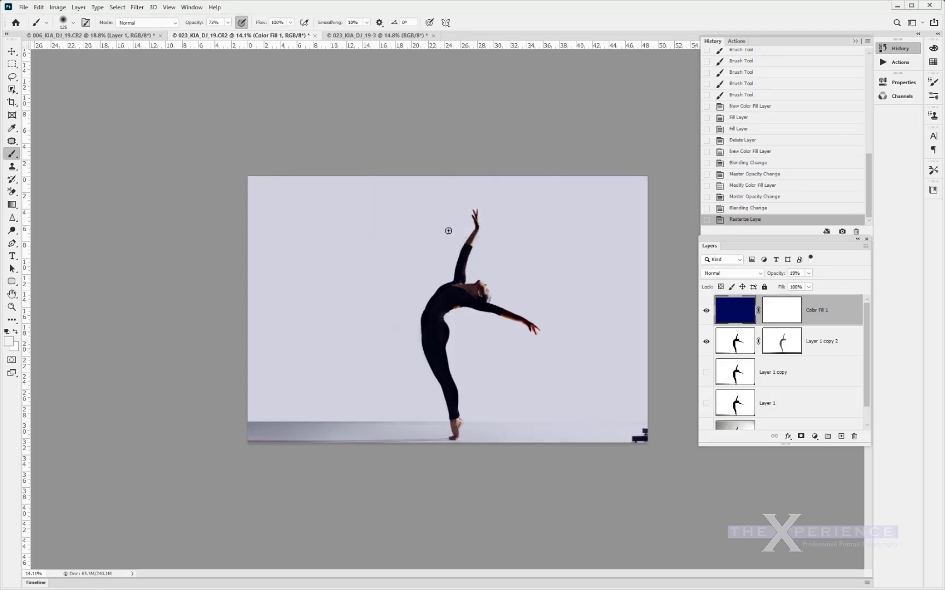
pyautogui.hotkey('ctrl', '+')
pyautogui.hotkey('ctrl', '+')
pyautogui.hotkey('ctrl', '-')
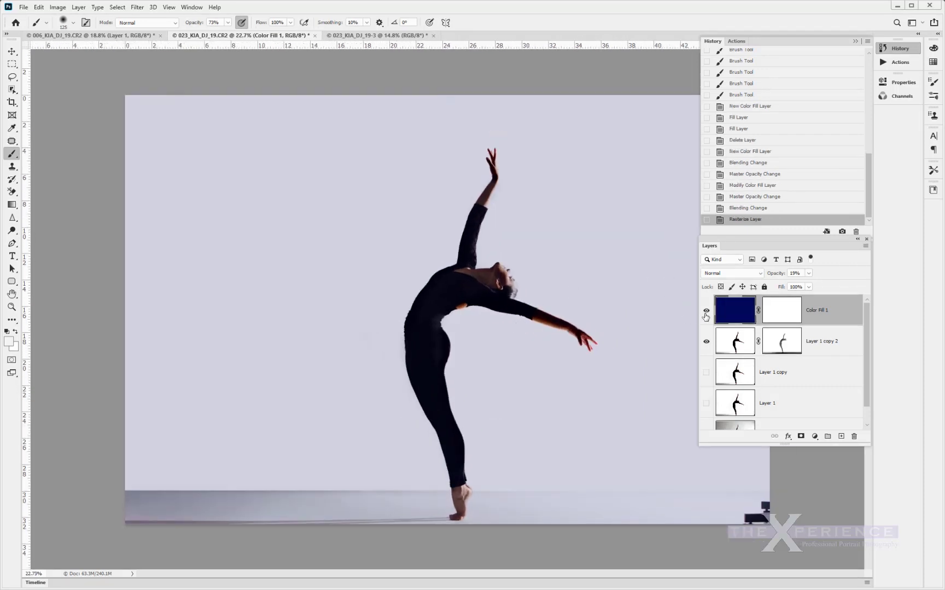
pyautogui.click(706, 311)
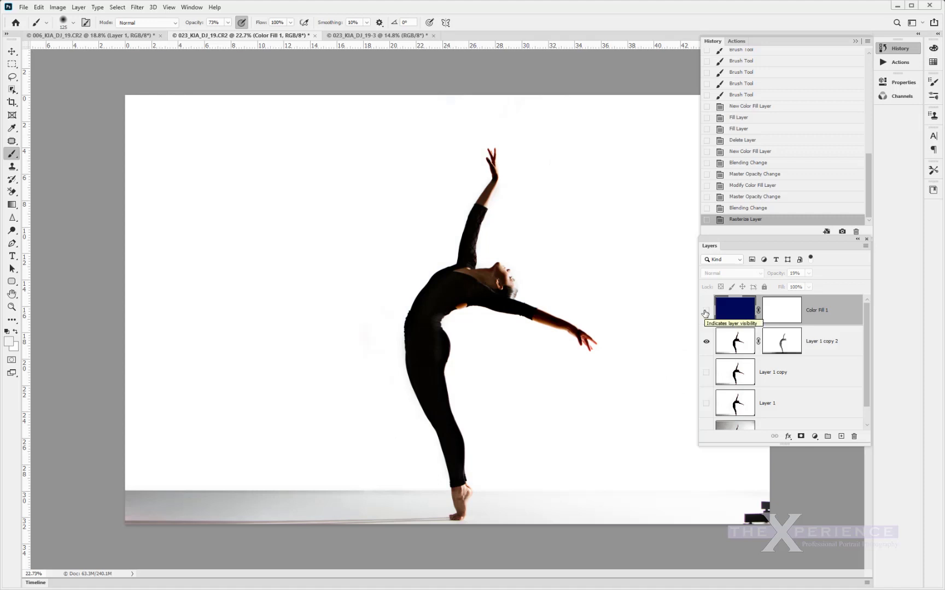